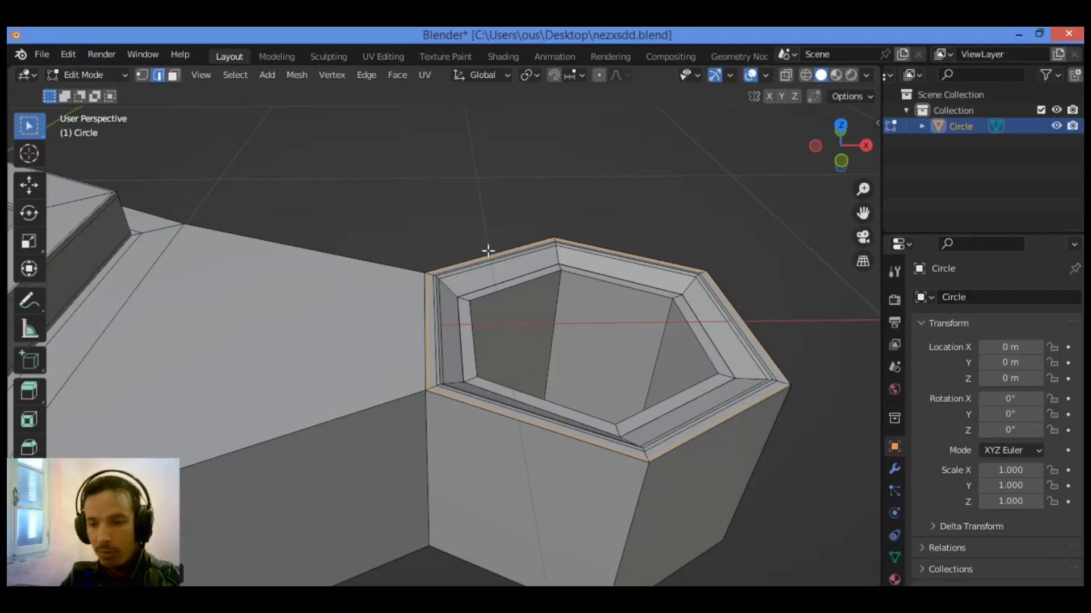
# Add two loop cuts around the part's outer side walls, one just below the top edge and one just above the bottom edge
pyautogui.scroll(-5, 706, 325)
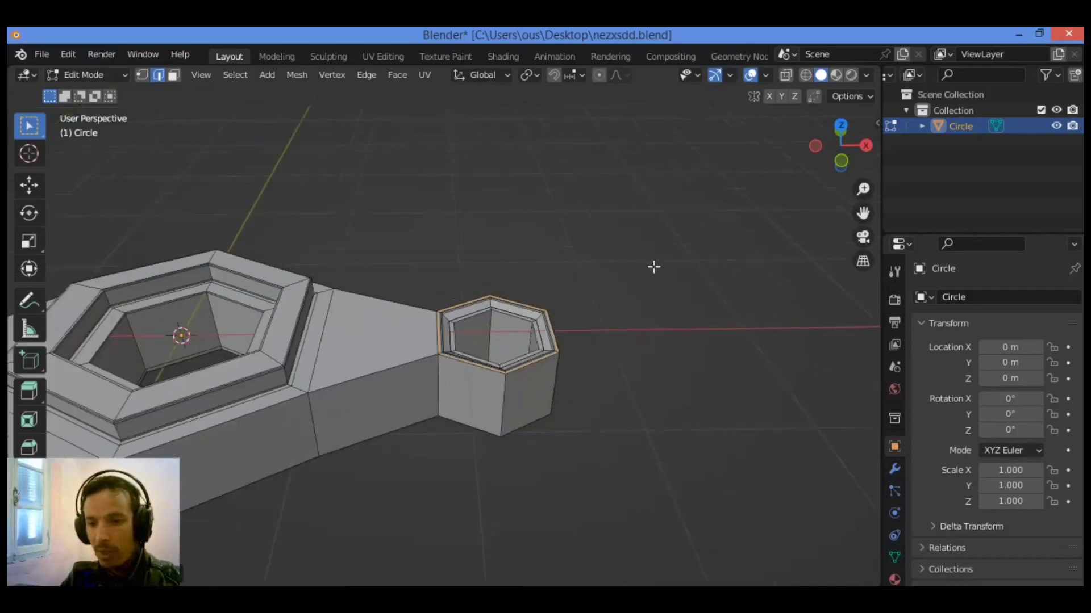
pyautogui.moveTo(862, 213); pyautogui.dragTo(962, 203)
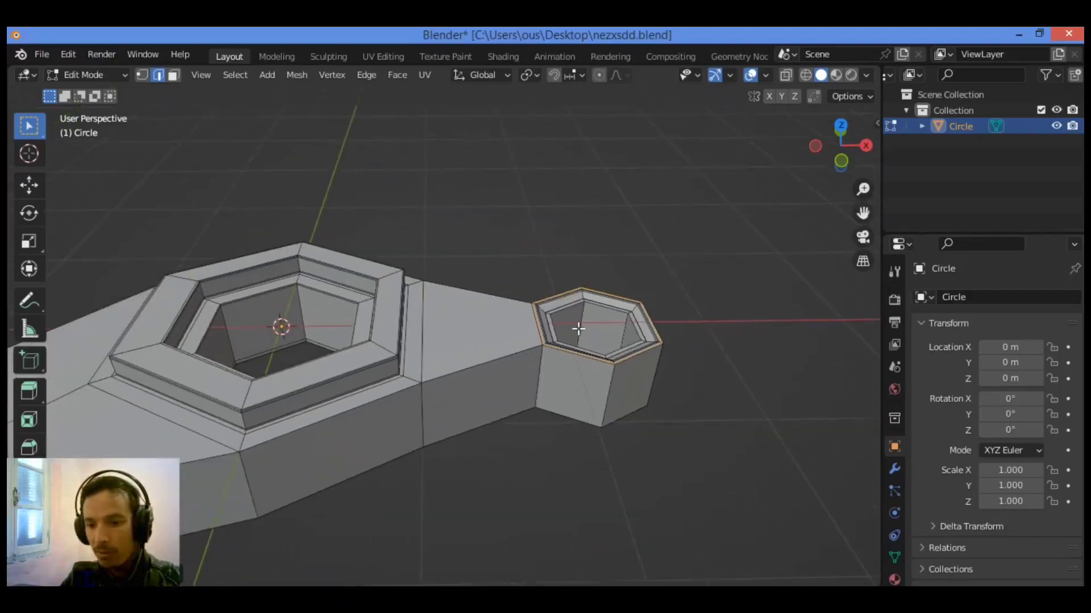
pyautogui.scroll(4, 581, 329)
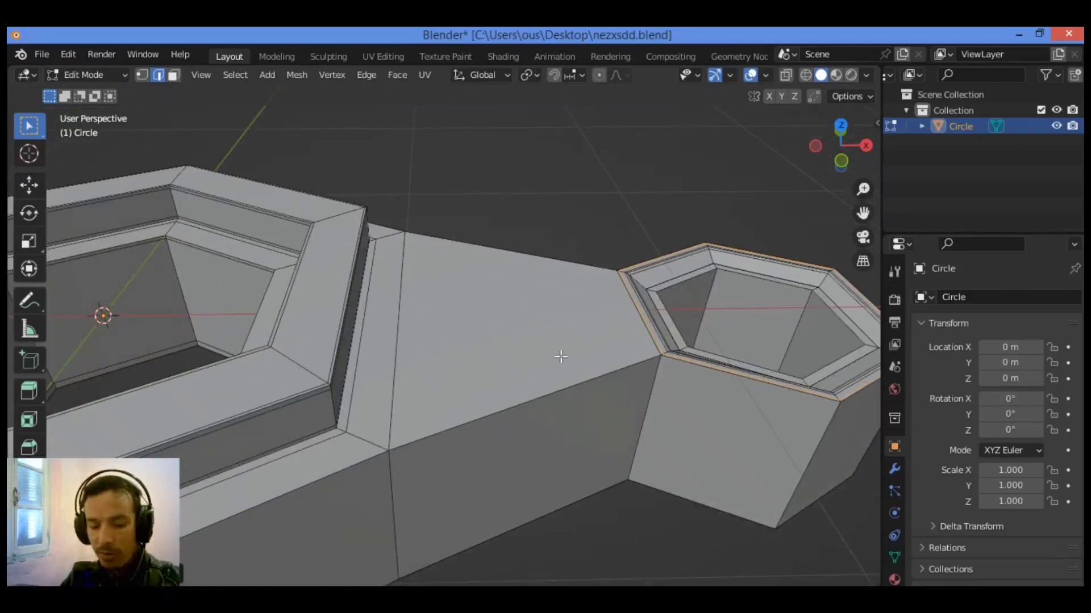
pyautogui.hotkey('ctrl', 'r')
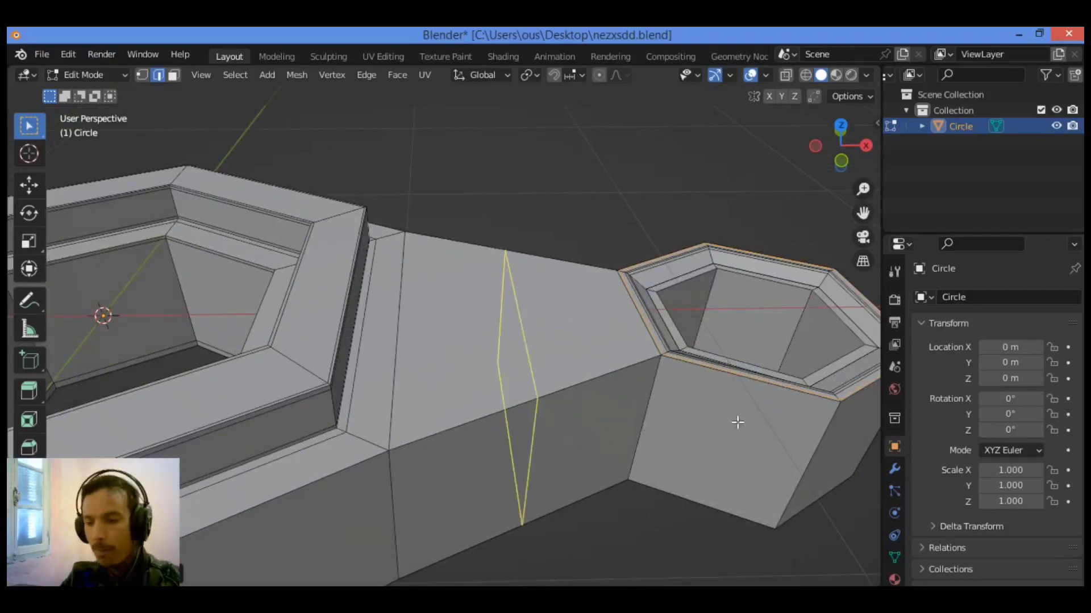
pyautogui.click(658, 382)
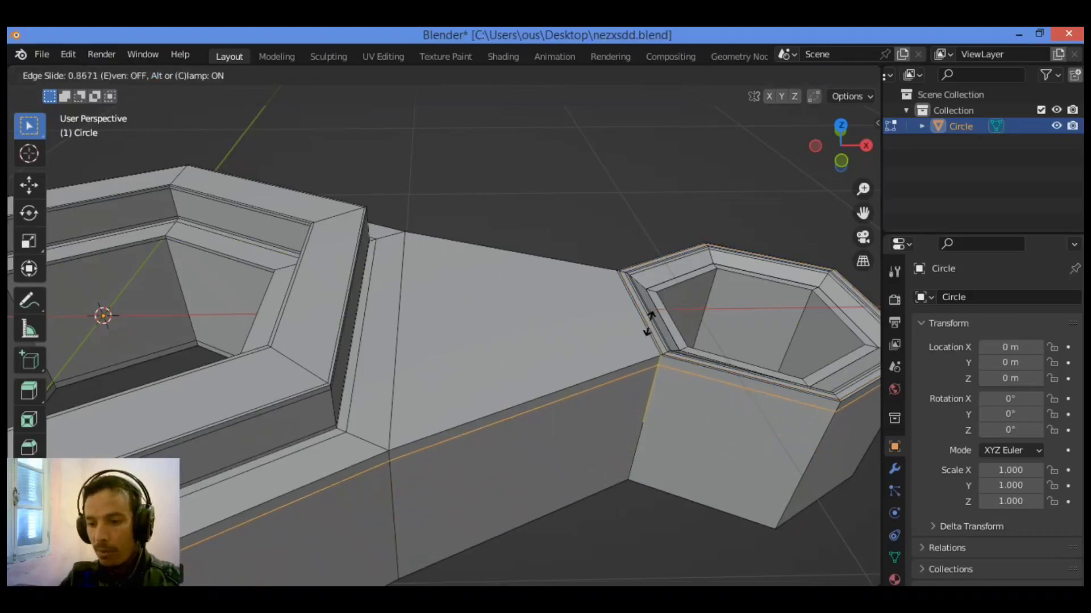
pyautogui.click(649, 324)
pyautogui.hotkey('ctrl', 'r')
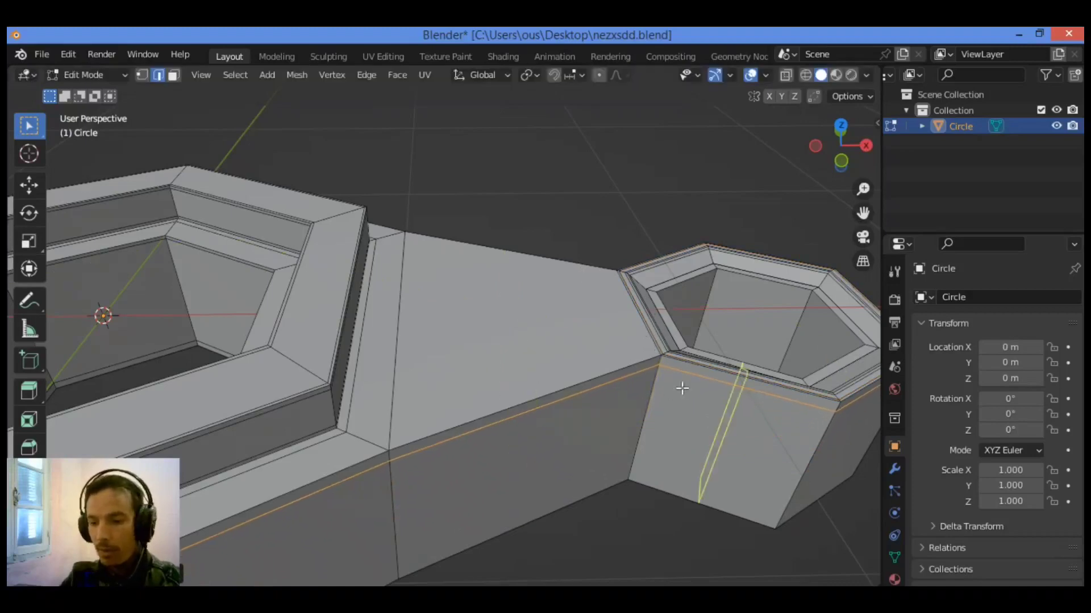
pyautogui.click(659, 409)
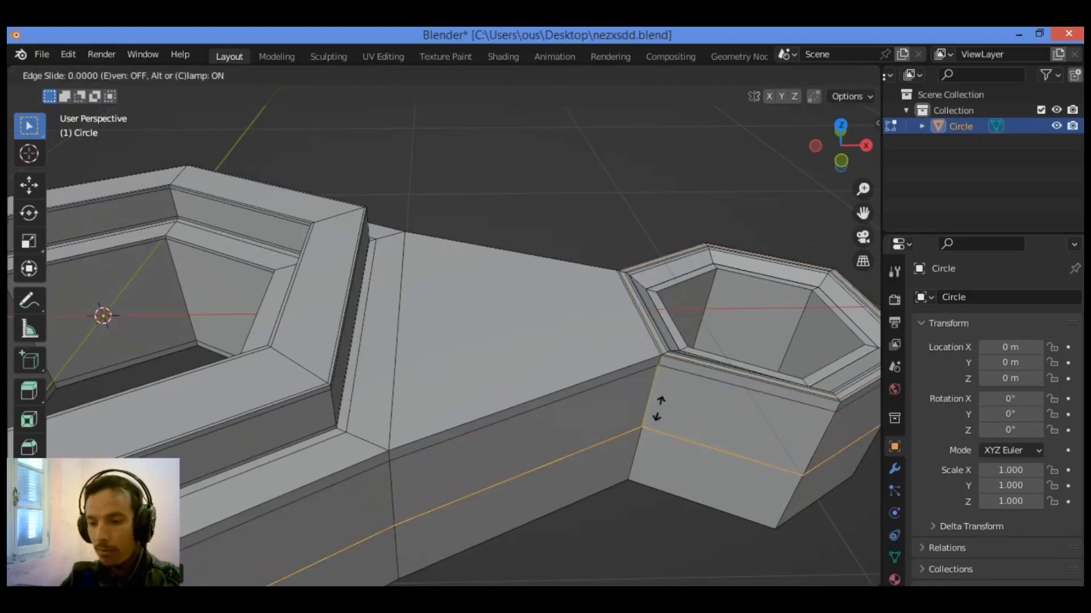
pyautogui.click(654, 463)
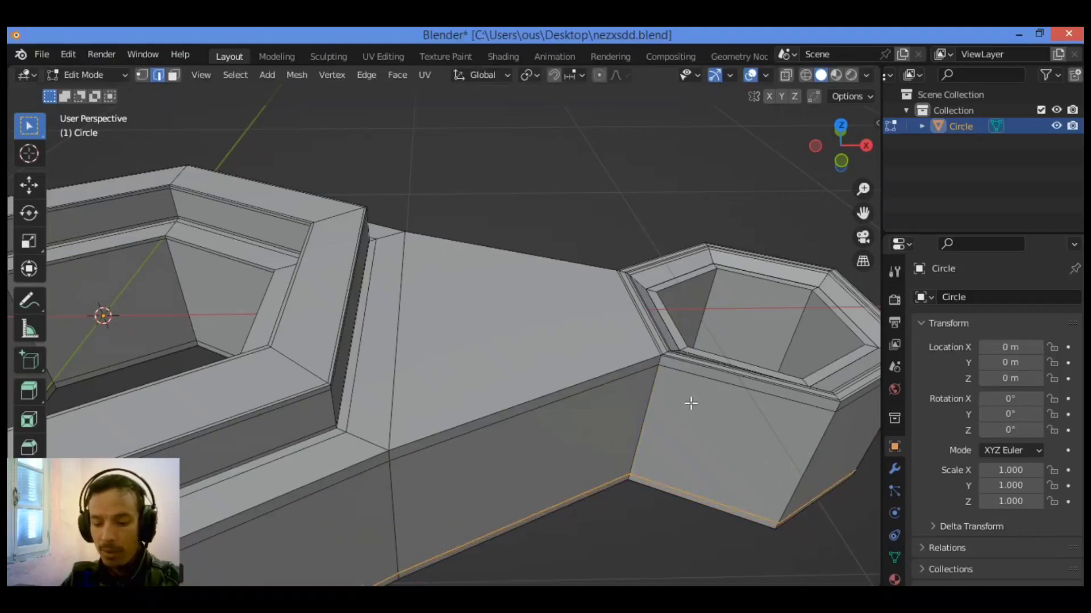
# Add a centred loop cut around the side walls and another across the narrow arm, slid towards the small ring
pyautogui.hotkey('ctrl', 'r')
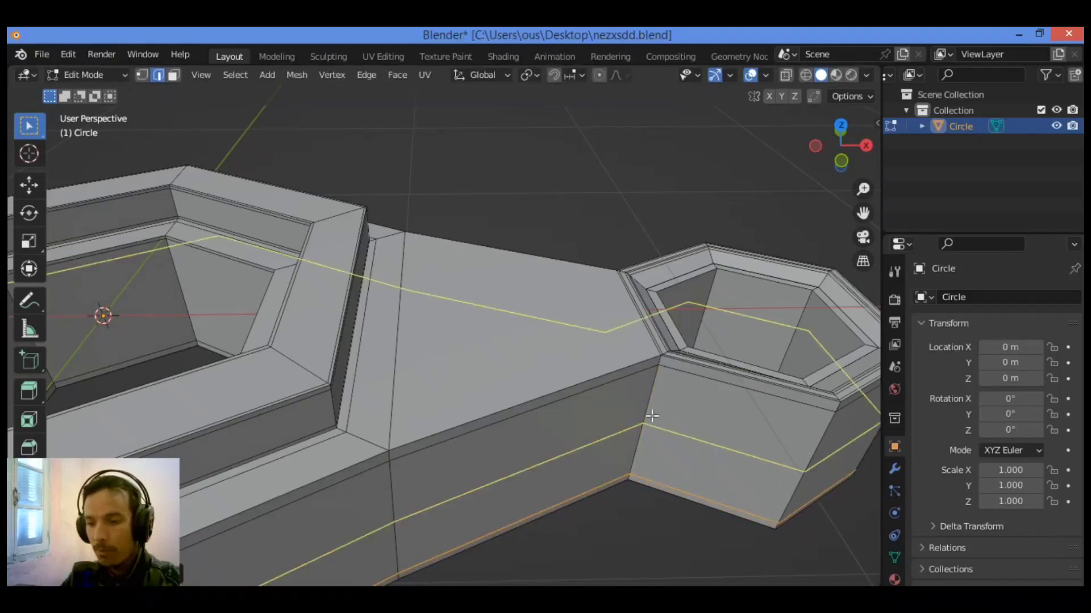
pyautogui.click(651, 416)
pyautogui.rightClick(652, 417)
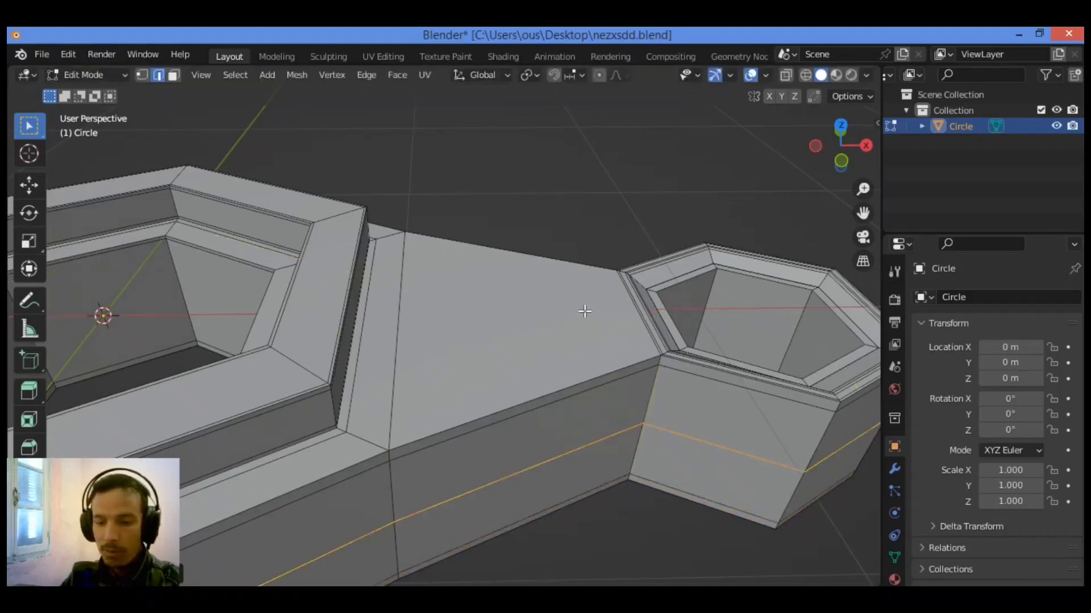
pyautogui.hotkey('ctrl', 'r')
pyautogui.click(473, 422)
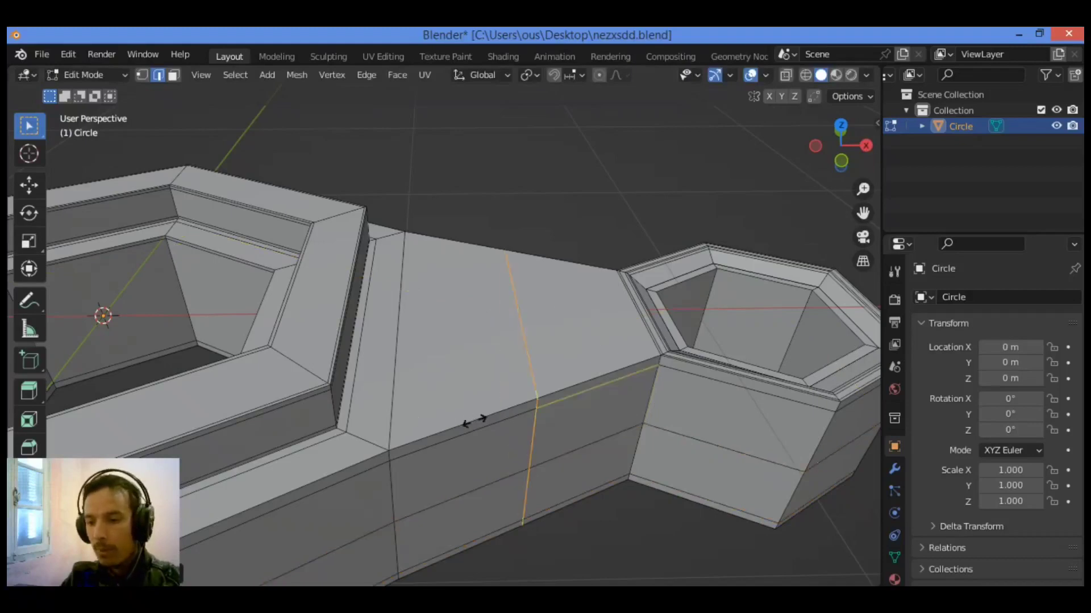
pyautogui.click(537, 414)
# Add two loop cuts on the inner wall of the small ring's hole, one near its top edge and one near its bottom
pyautogui.scroll(-5, 487, 316)
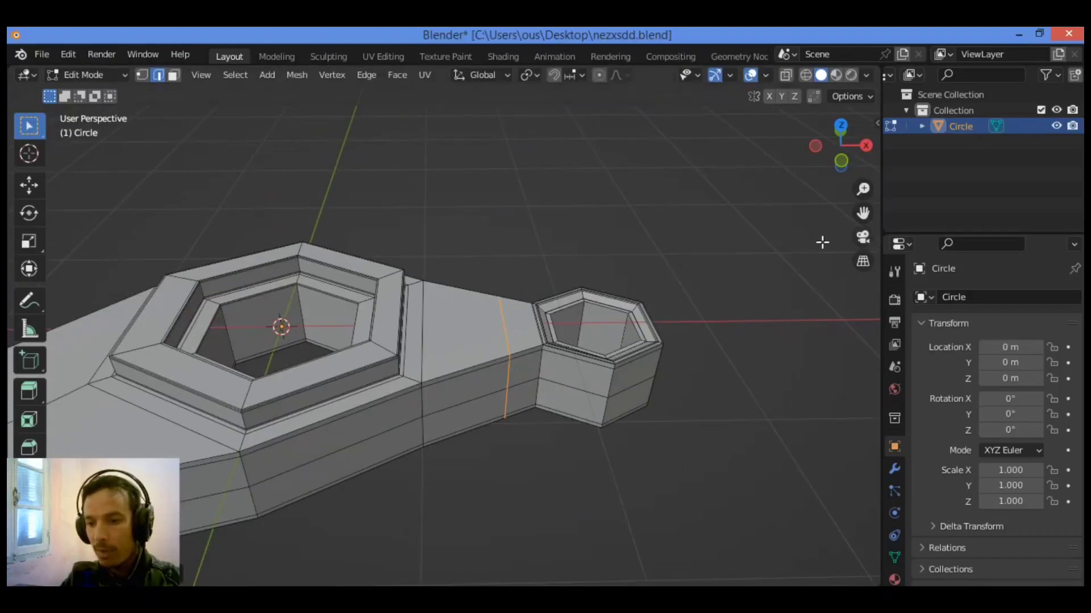
pyautogui.moveTo(863, 188); pyautogui.dragTo(863, 170)
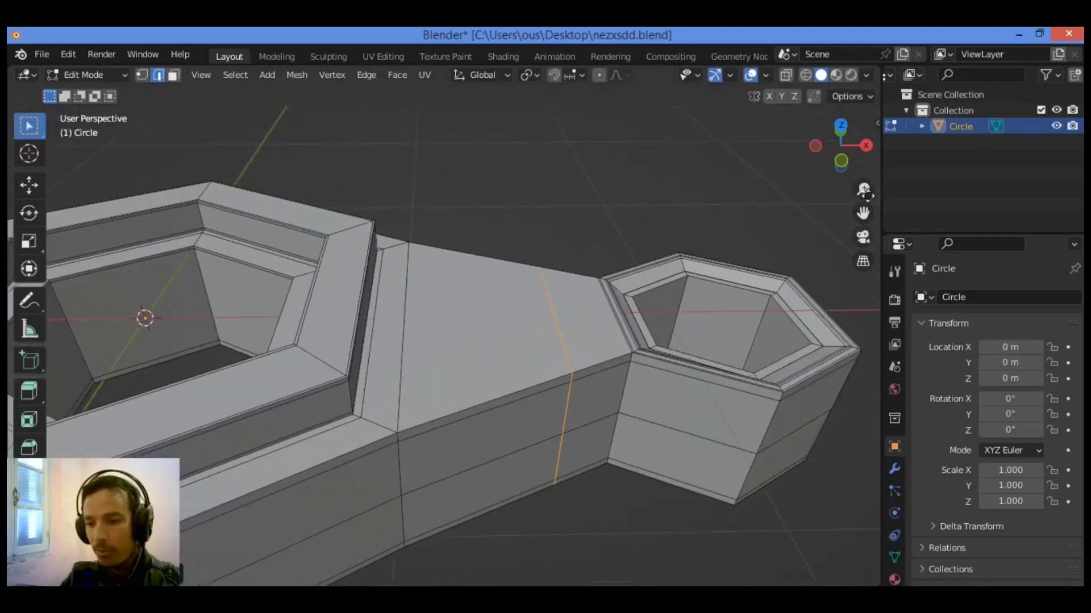
pyautogui.moveTo(863, 213); pyautogui.dragTo(755, 261)
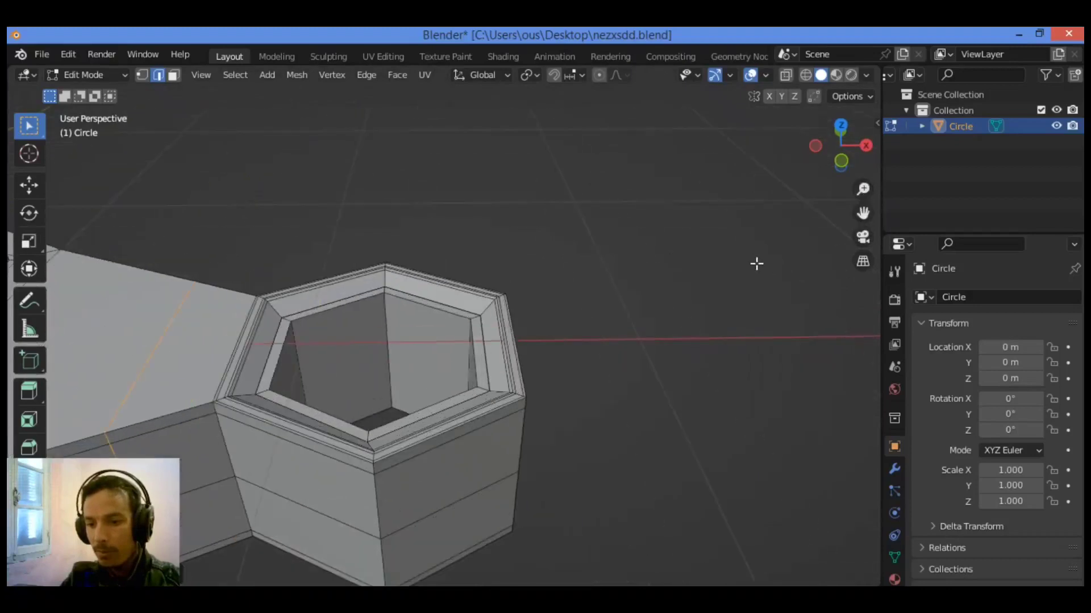
pyautogui.hotkey('ctrl', 'r')
pyautogui.click(366, 335)
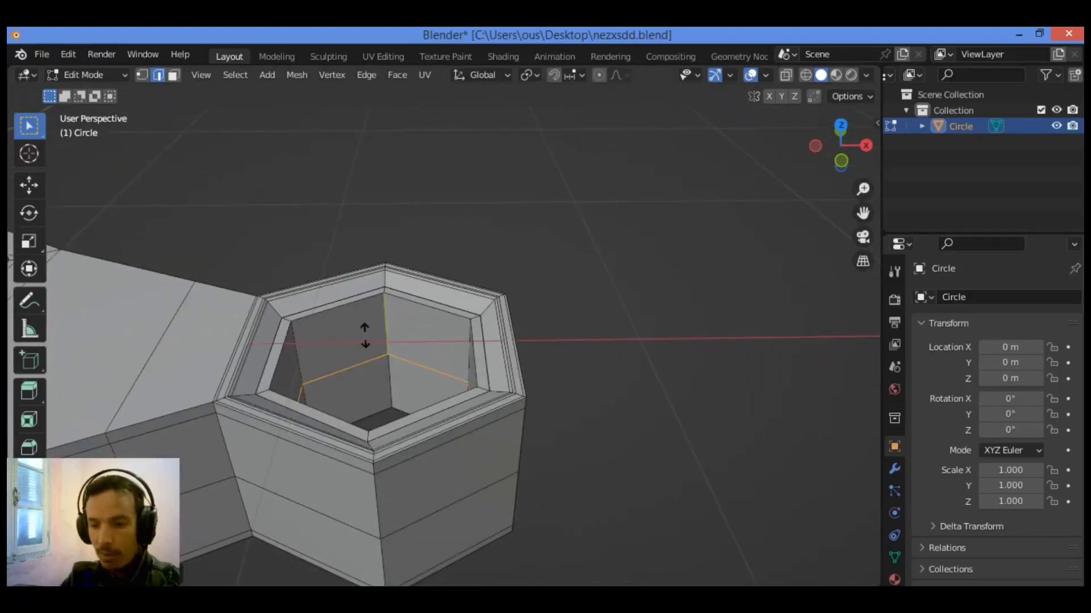
pyautogui.click(359, 282)
pyautogui.hotkey('ctrl', 'r')
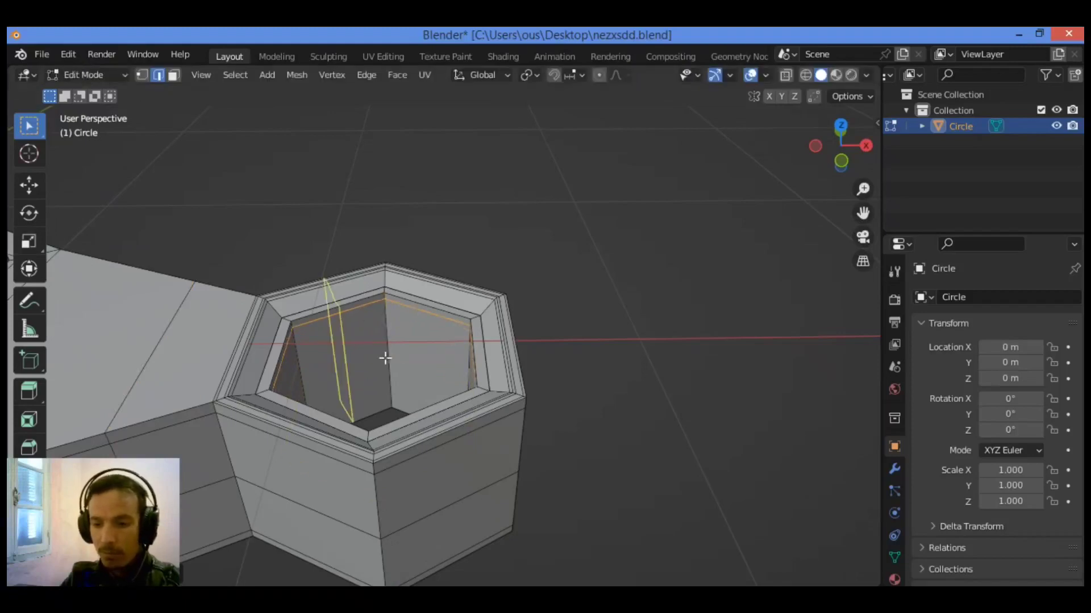
pyautogui.click(402, 358)
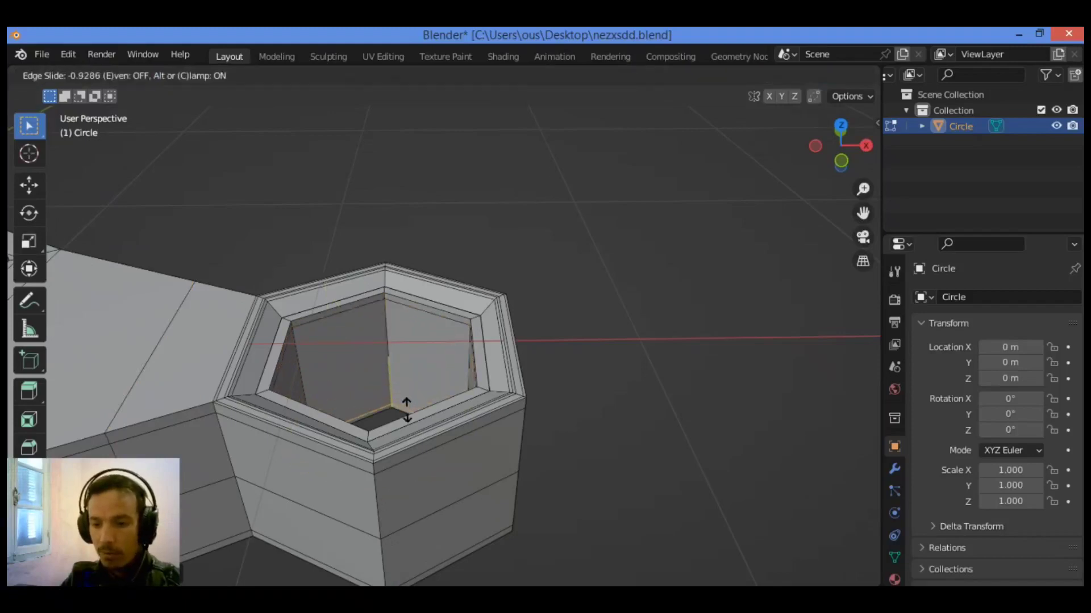
pyautogui.click(407, 410)
# Try a loop cut across the wide arm near its outer end, and undo it
pyautogui.scroll(-3, 807, 211)
pyautogui.moveTo(862, 213); pyautogui.dragTo(1086, 194)
pyautogui.scroll(-2, 500, 382)
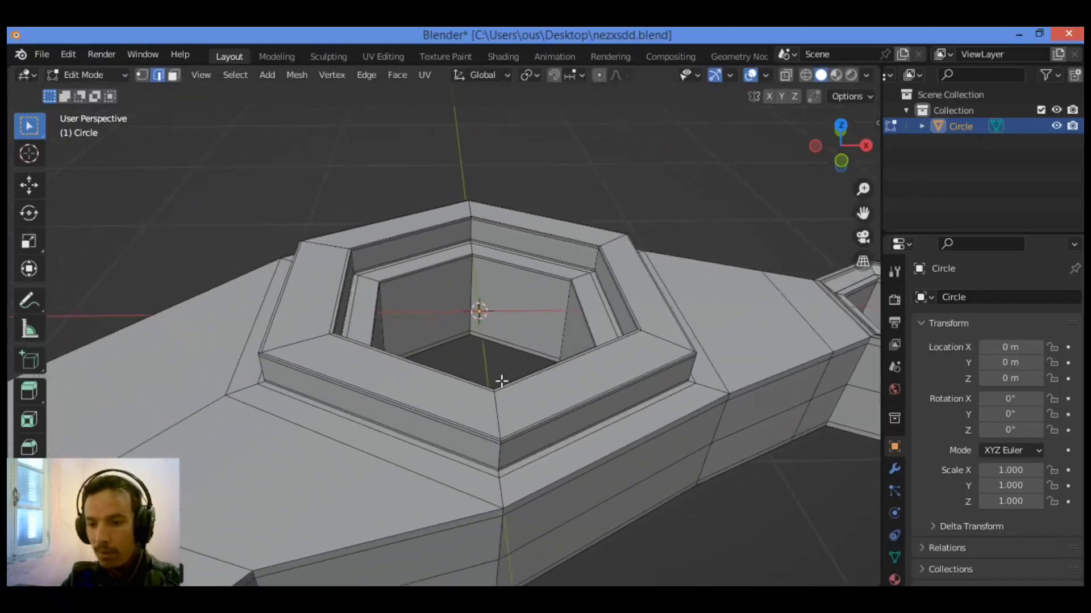
pyautogui.scroll(-3, 502, 381)
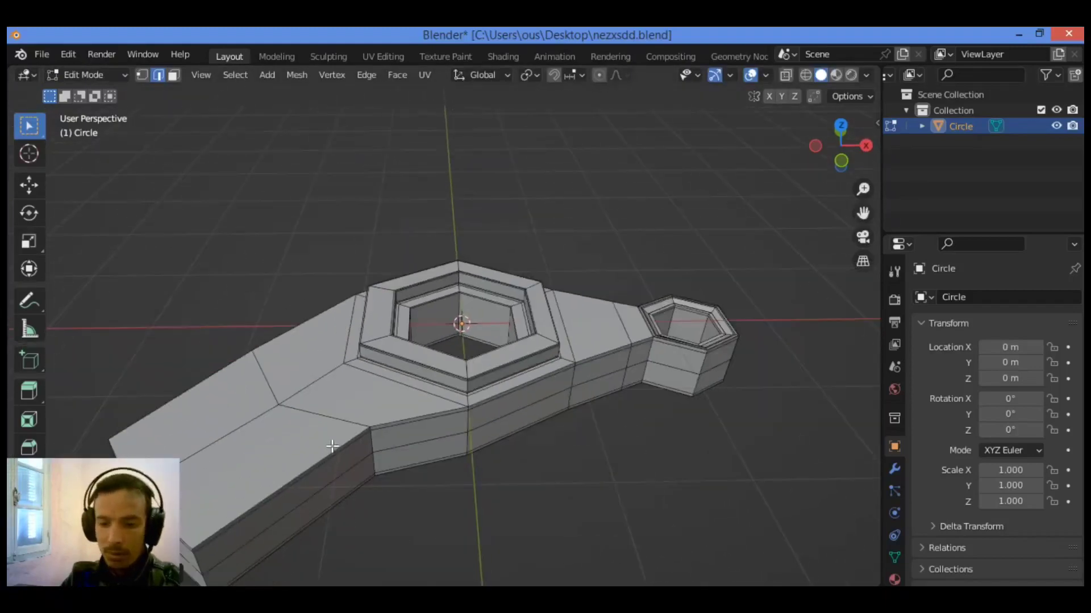
pyautogui.hotkey('ctrl', 'r')
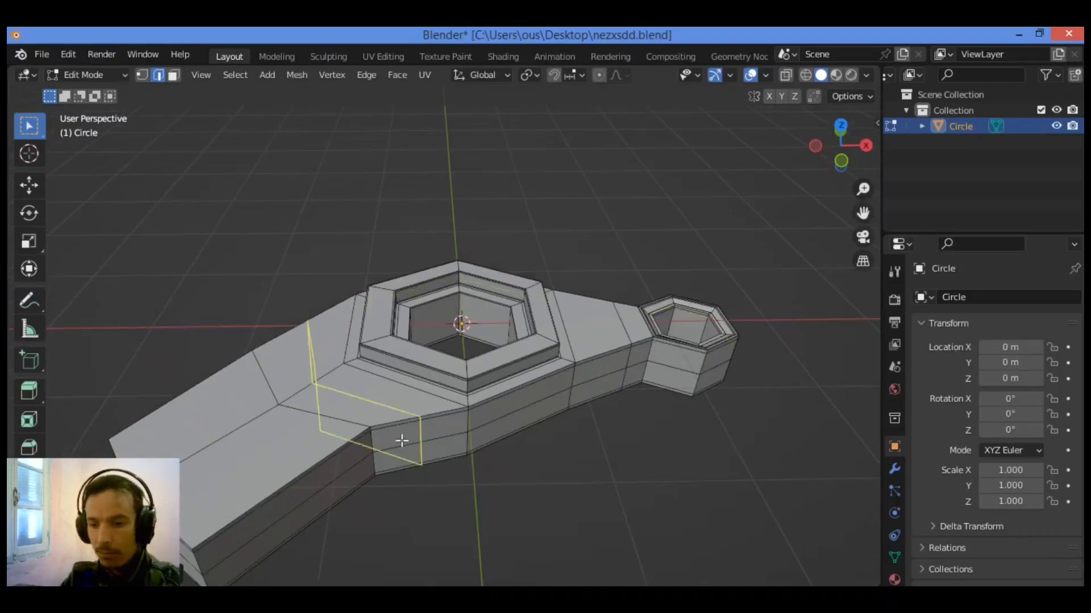
pyautogui.click(222, 533)
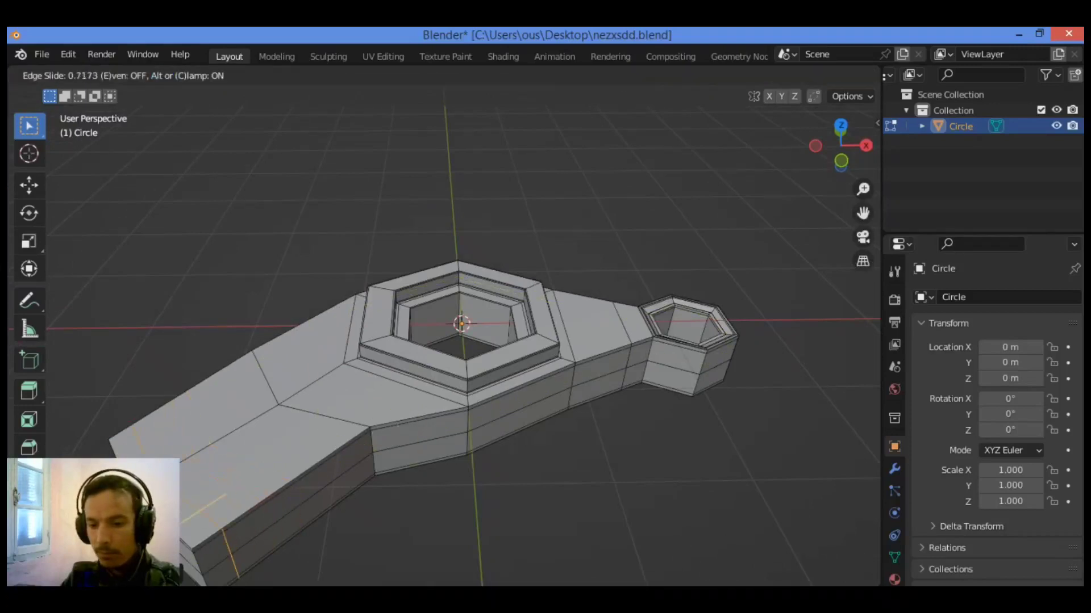
pyautogui.click(208, 506)
pyautogui.hotkey('ctrl', 'z')
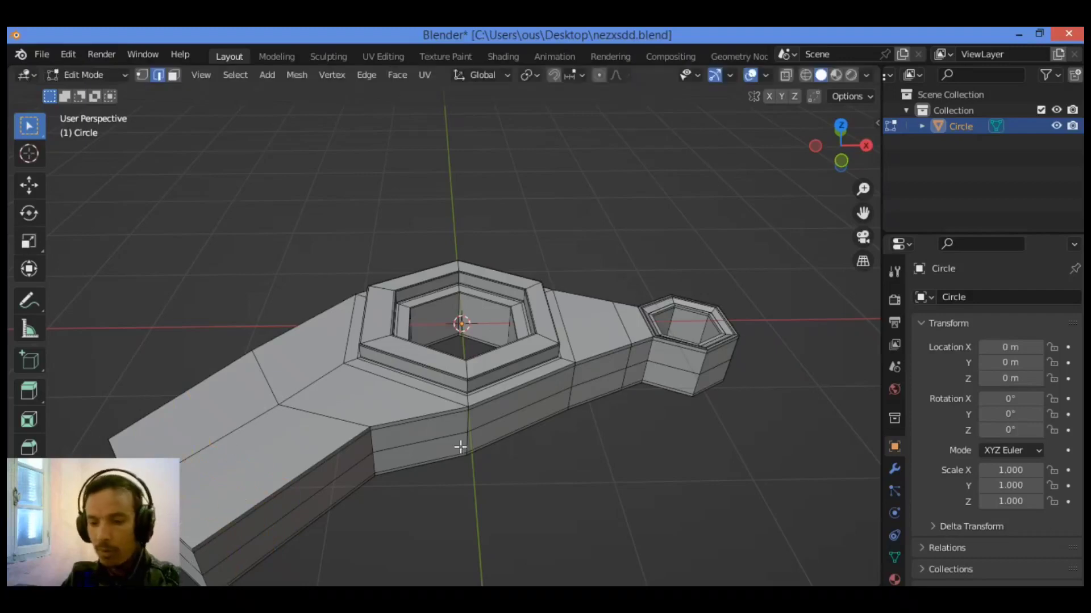
# Add a Subdivision Surface modifier to the part and set its viewport level to 2
pyautogui.click(894, 468)
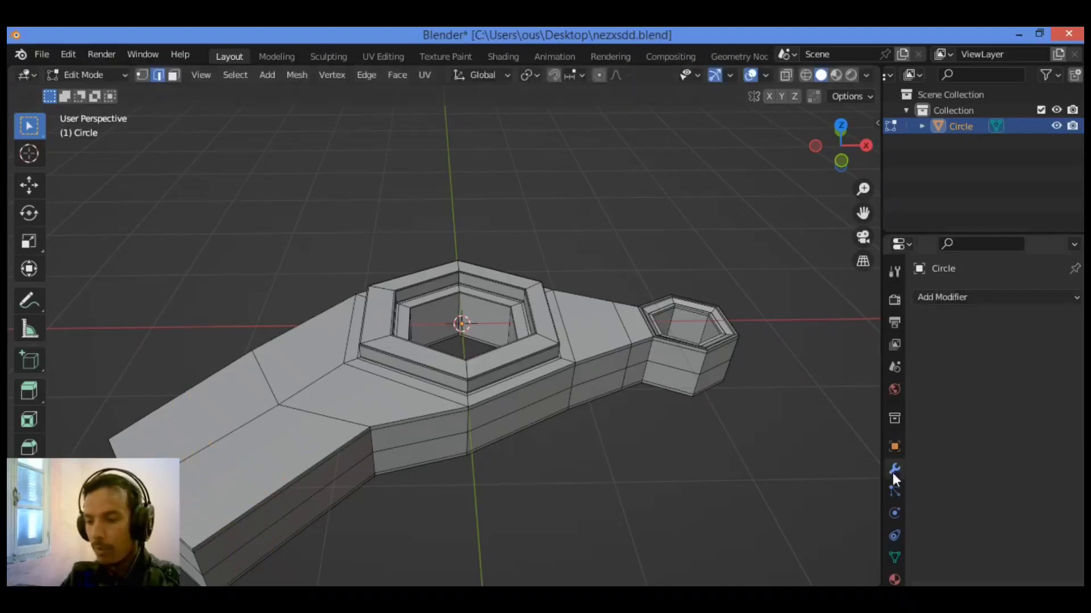
pyautogui.click(1010, 297)
pyautogui.click(789, 522)
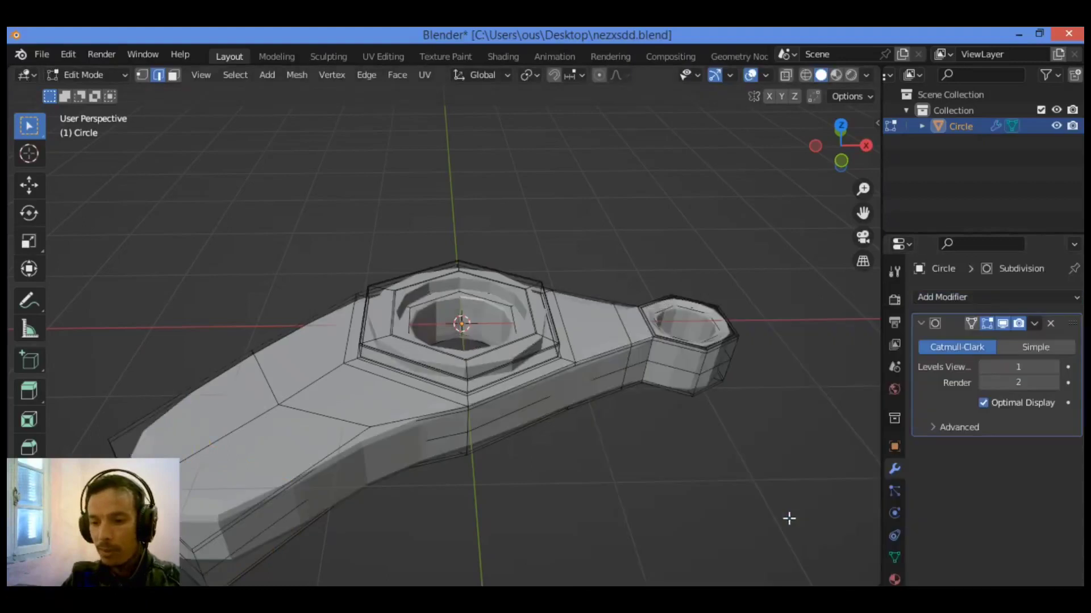
pyautogui.click(1056, 367)
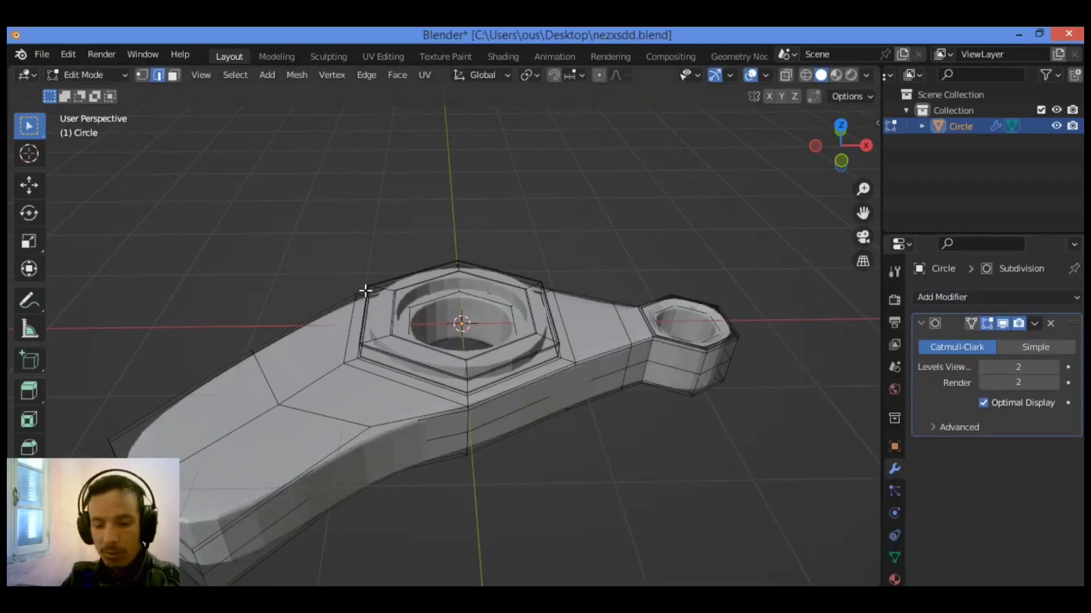
# Apply Shade Smooth to the part in Object Mode and switch its shading to Shade Auto Smooth
pyautogui.press('Tab')
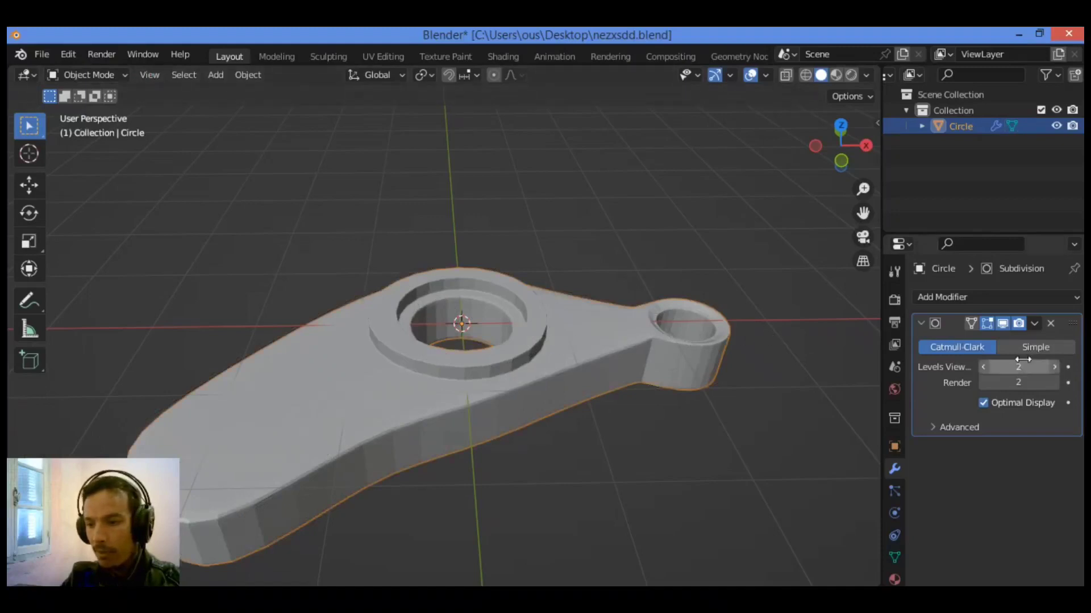
pyautogui.rightClick(501, 308)
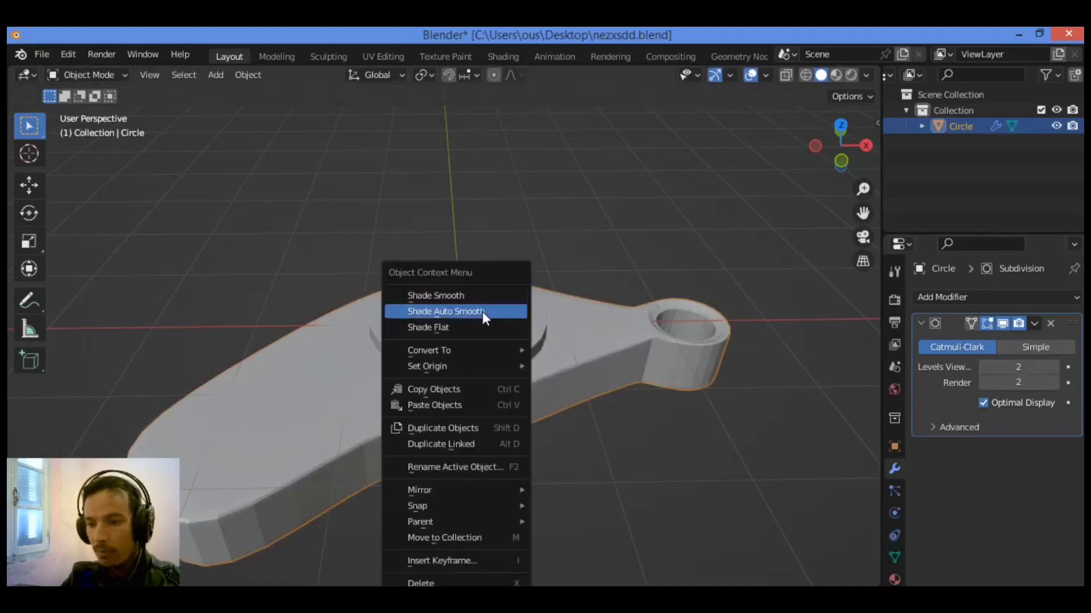
pyautogui.click(480, 297)
pyautogui.rightClick(494, 274)
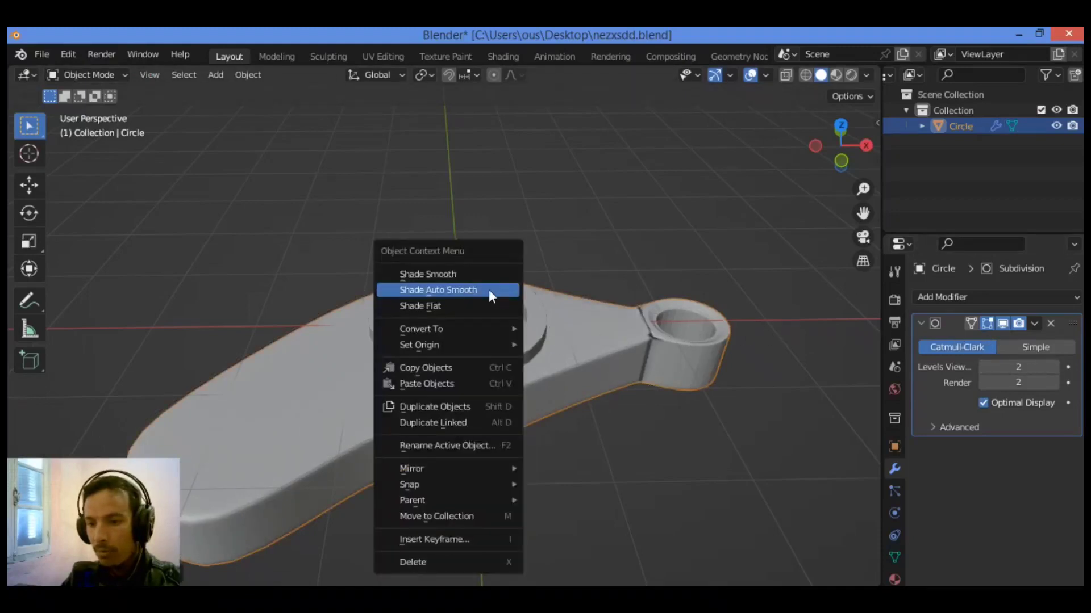
pyautogui.click(490, 290)
# Hide the Subdivision modifier in the viewport and merge all of the mesh's vertices by distance in Edit Mode
pyautogui.press('Tab')
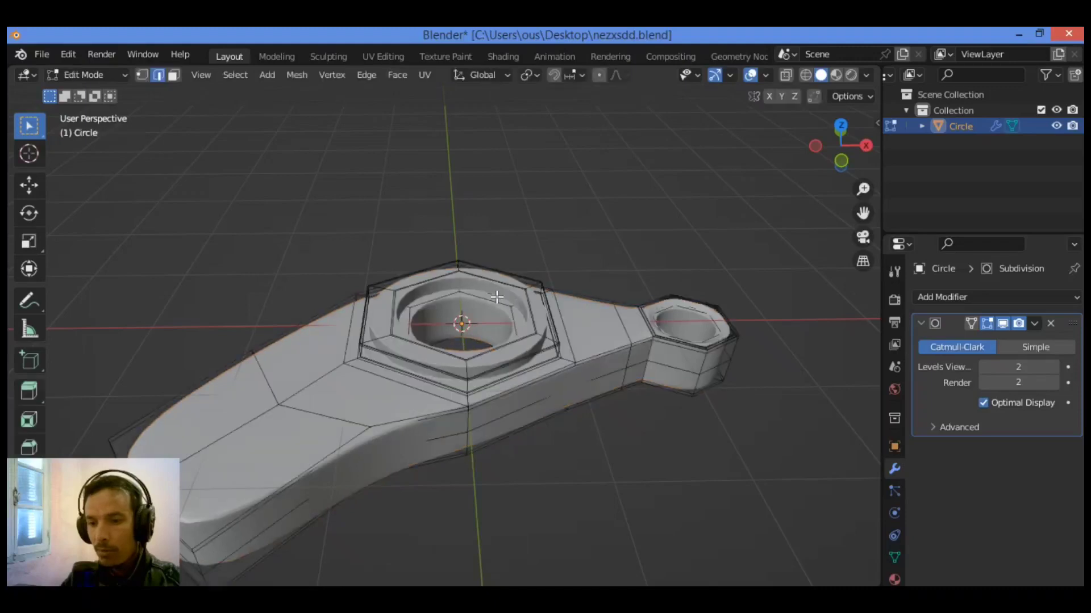
pyautogui.click(1002, 323)
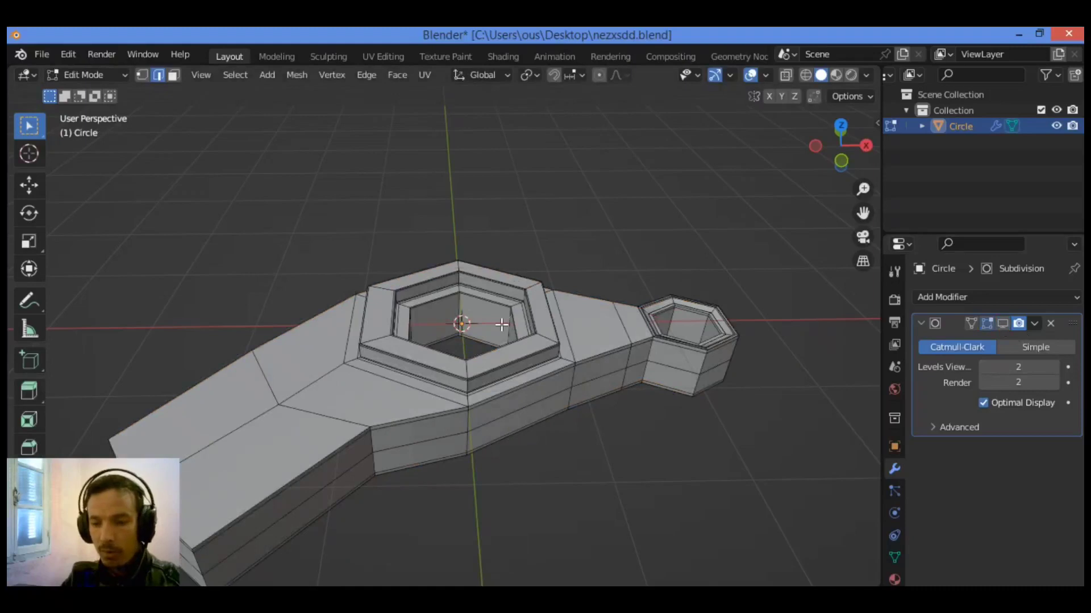
pyautogui.press('a')
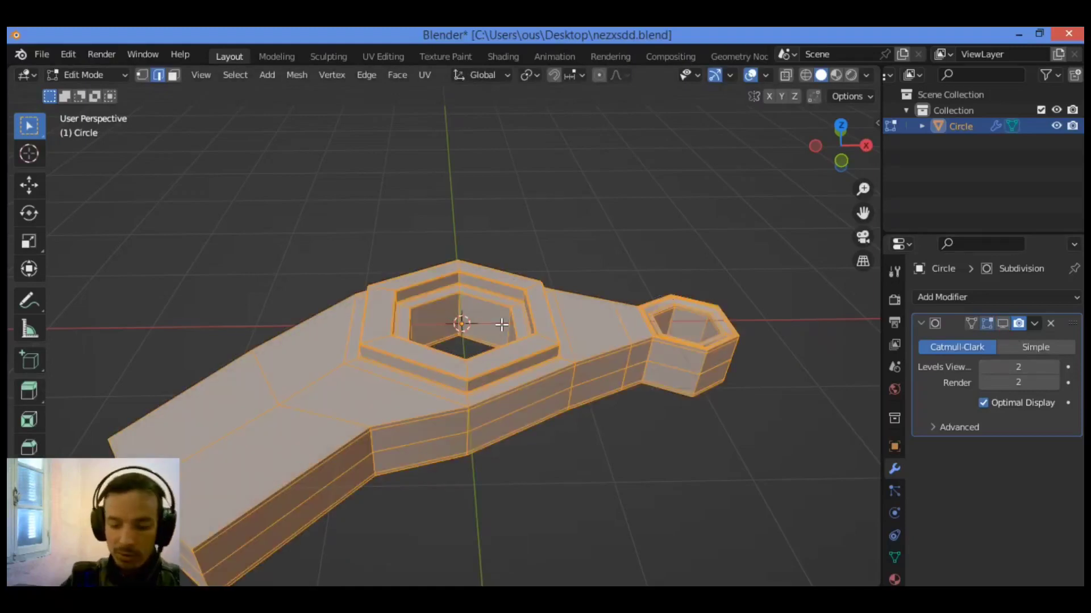
pyautogui.press('m')
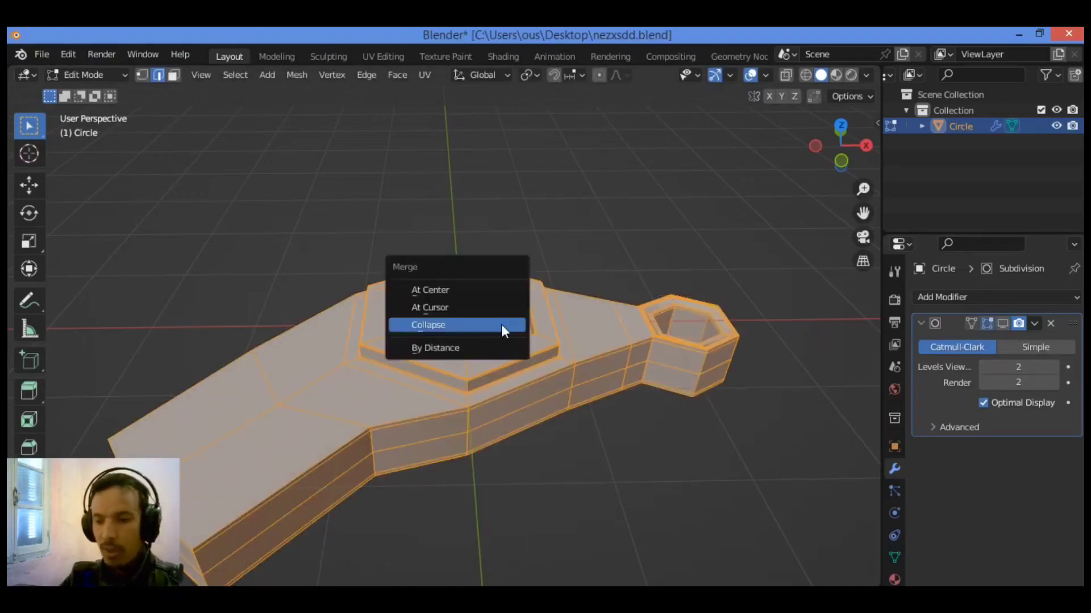
pyautogui.click(506, 348)
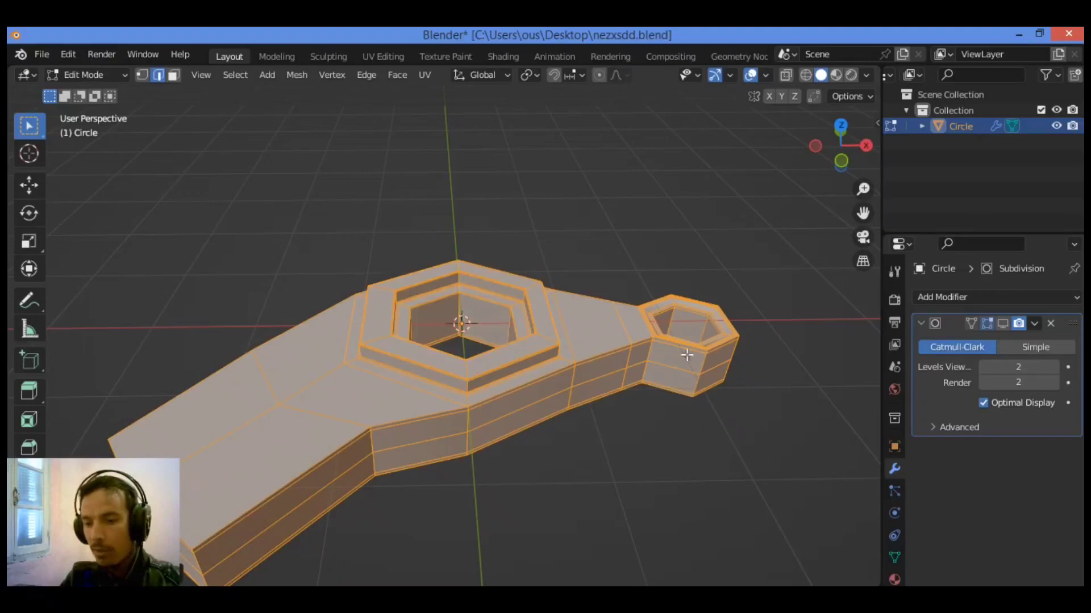
# Show the Subdivision modifier in the viewport again and apply smooth shading to the part in Object Mode
pyautogui.click(1003, 323)
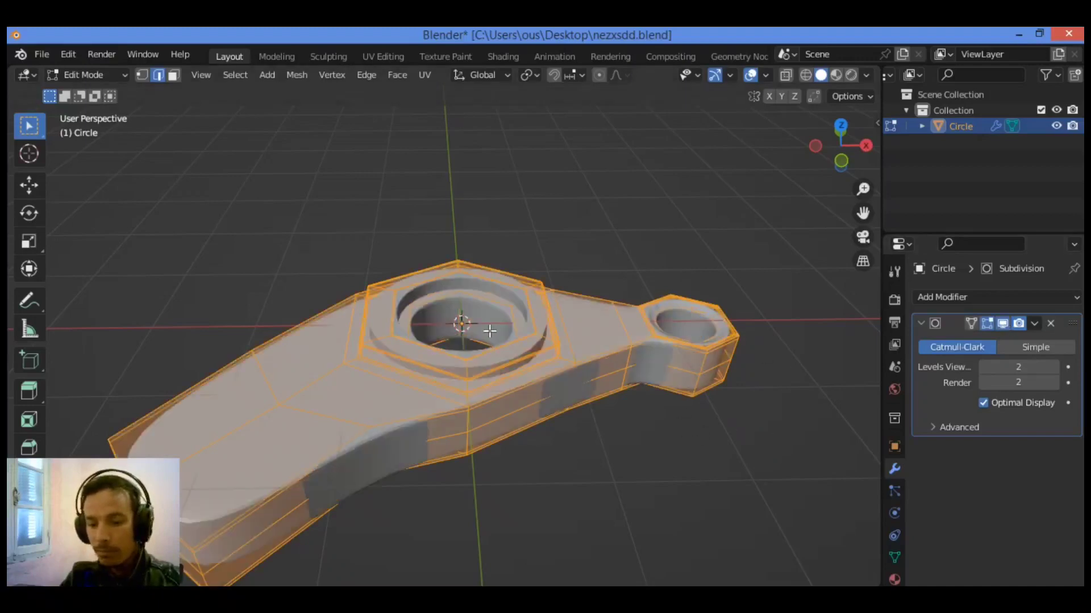
pyautogui.press('Tab')
pyautogui.rightClick(468, 321)
pyautogui.click(460, 293)
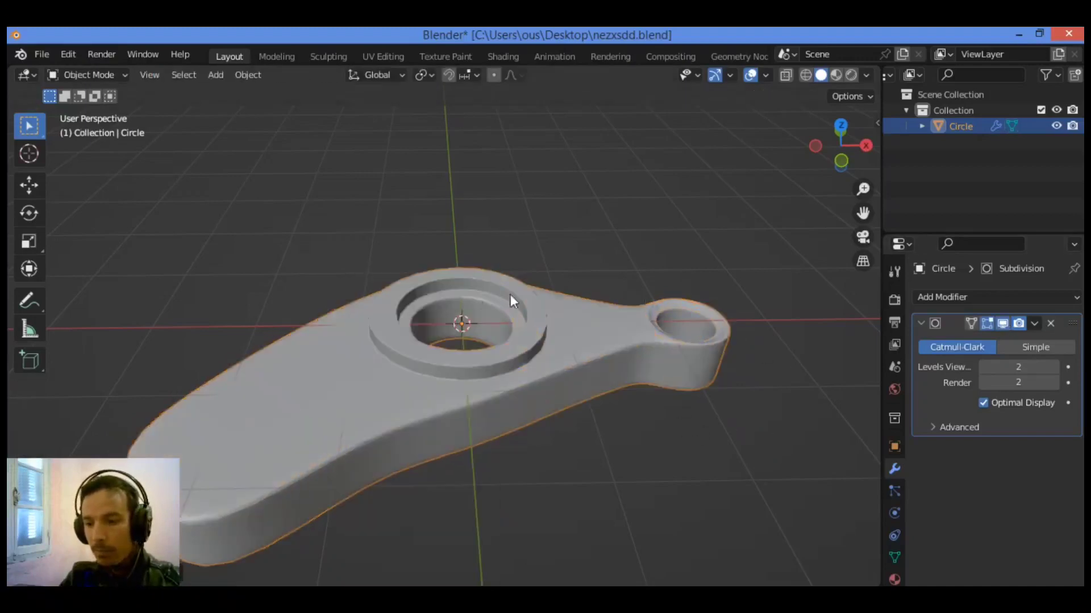
# Set the Subdivision modifier's viewport and render levels to 3, and deselect the part to inspect its smoothed surface
pyautogui.click(1053, 368)
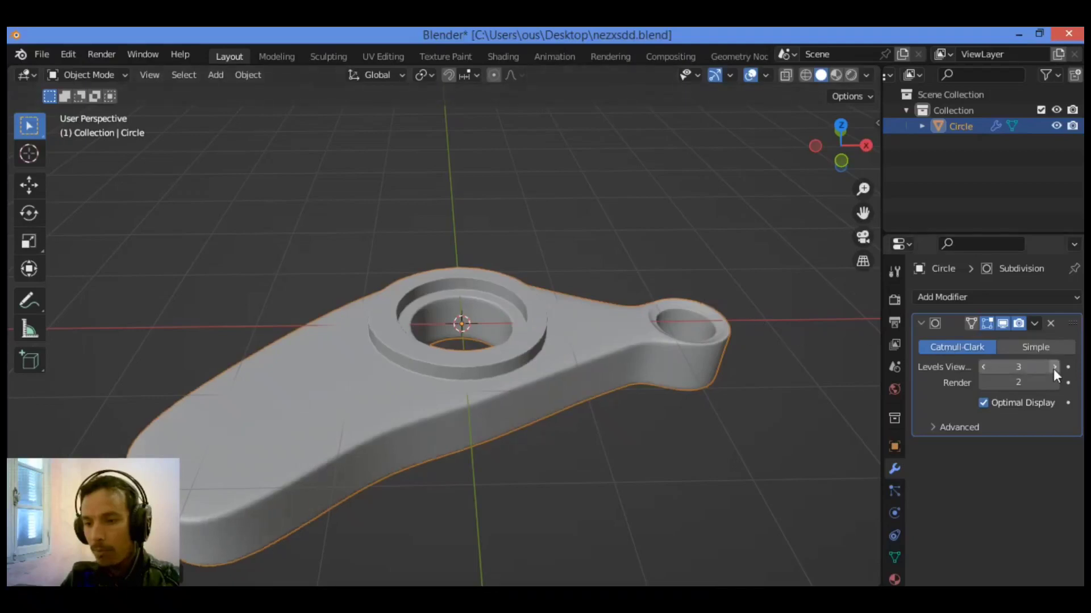
pyautogui.click(1054, 382)
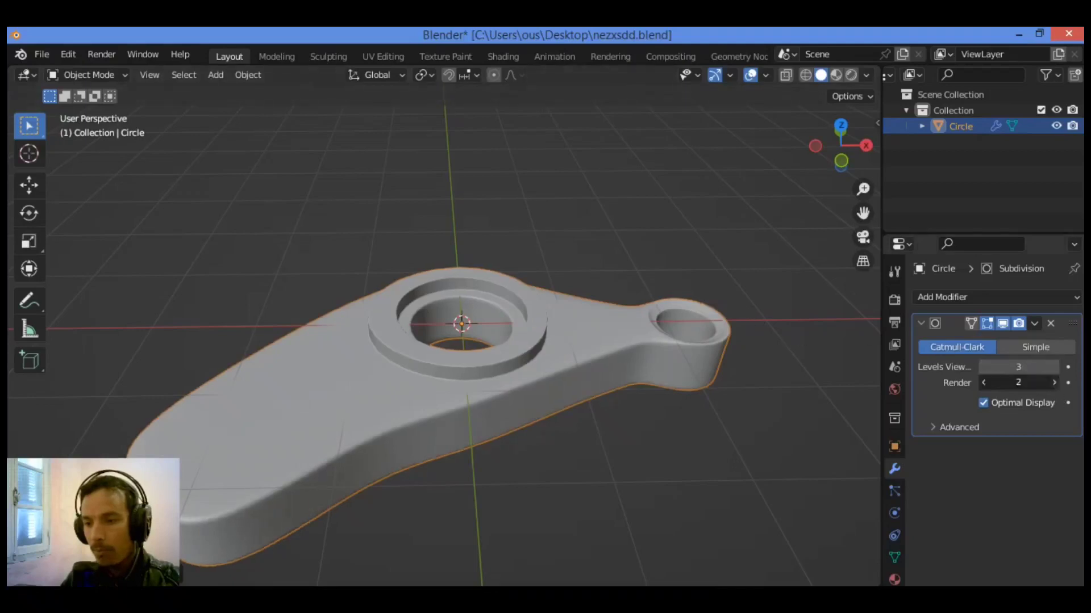
pyautogui.rightClick(546, 311)
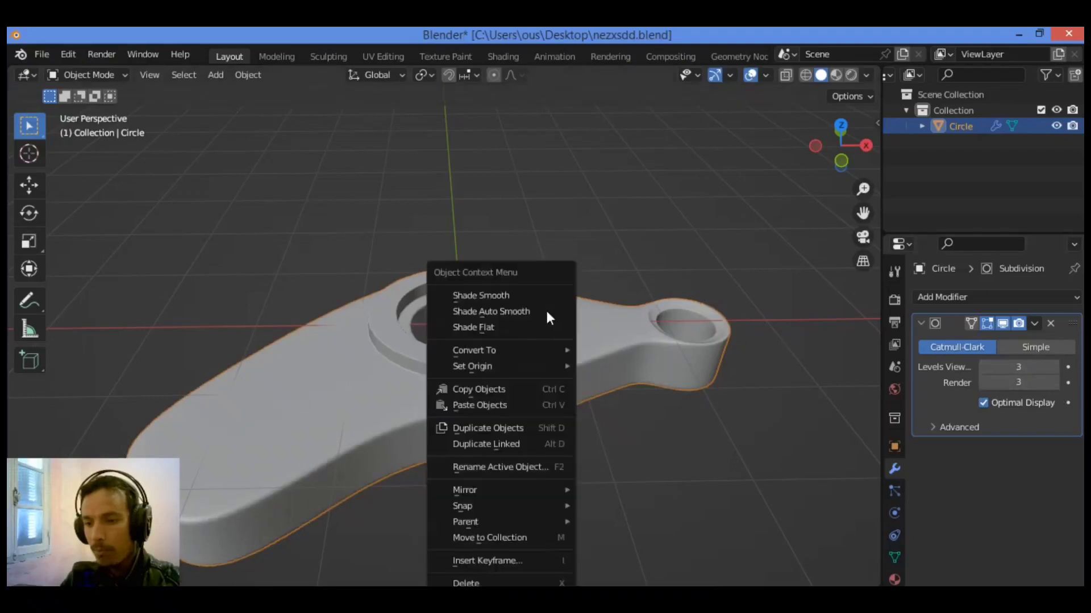
pyautogui.click(641, 224)
pyautogui.moveTo(817, 144); pyautogui.dragTo(854, 173)
pyautogui.scroll(5, 588, 248)
pyautogui.scroll(-4, 772, 209)
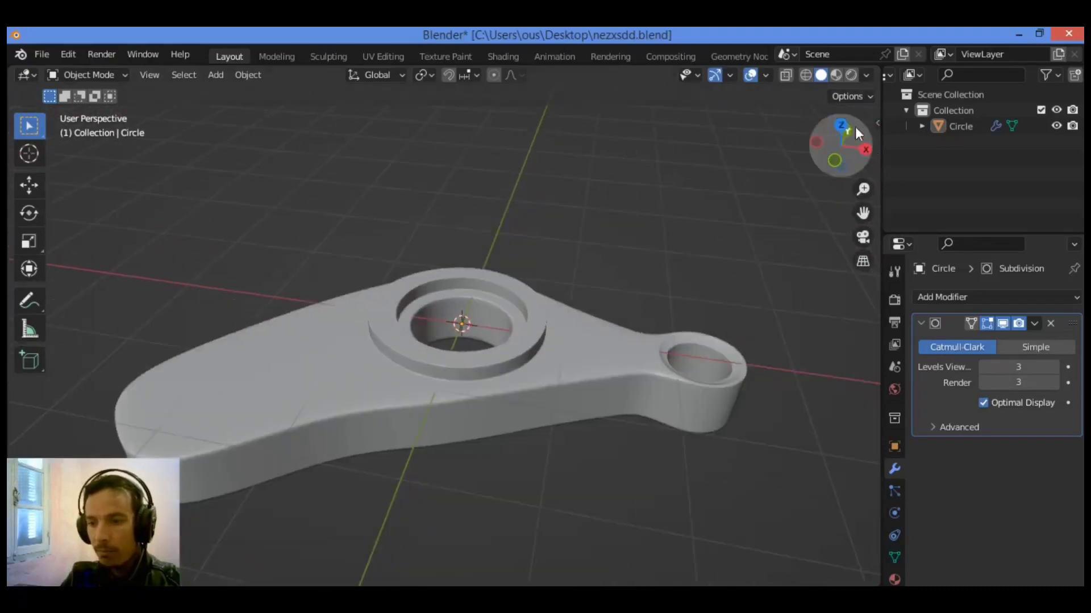
# Preview the part with the red MatCap as viewport lighting and with the viewport overlays hidden
pyautogui.click(865, 74)
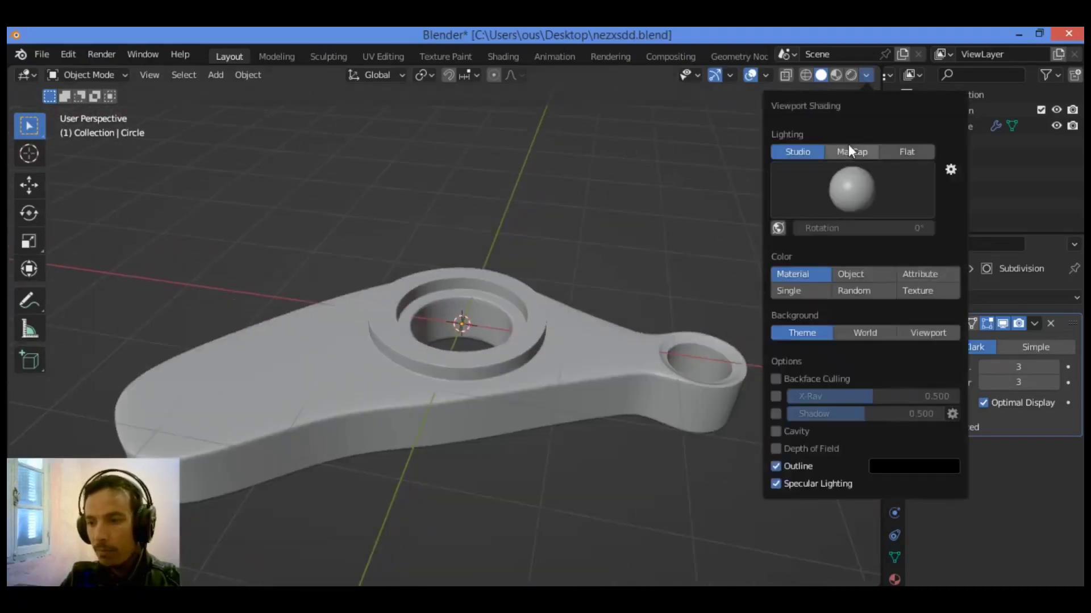
pyautogui.click(589, 184)
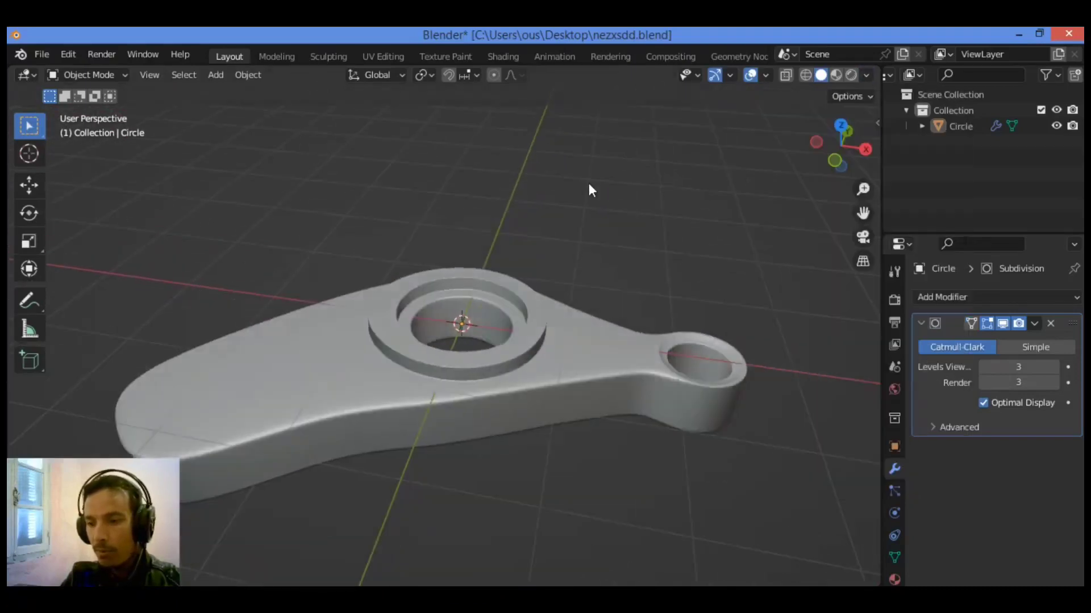
pyautogui.click(869, 97)
pyautogui.click(864, 95)
pyautogui.click(866, 74)
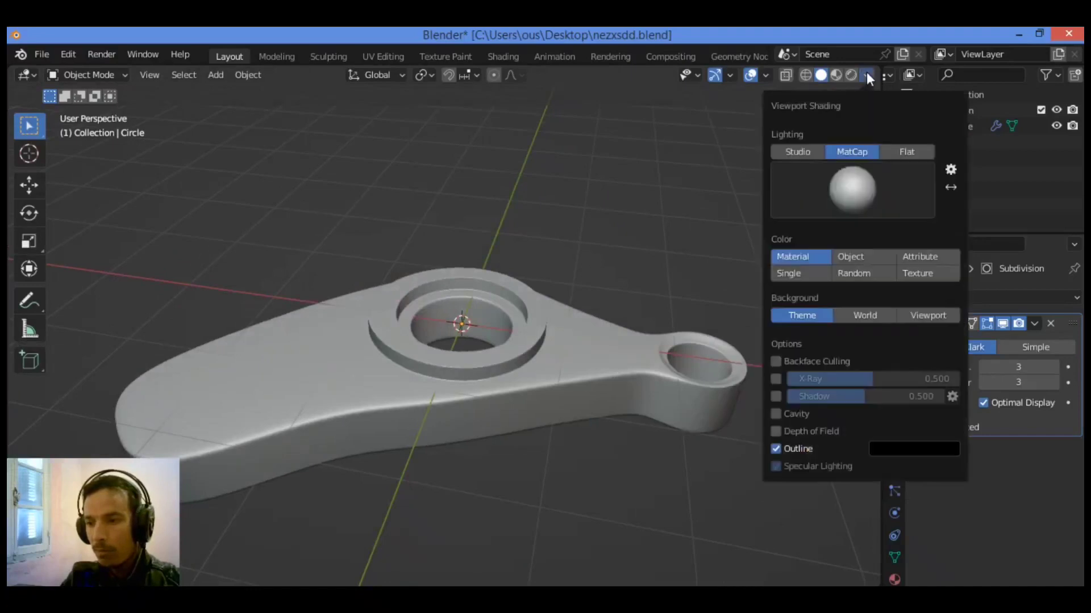
pyautogui.click(862, 181)
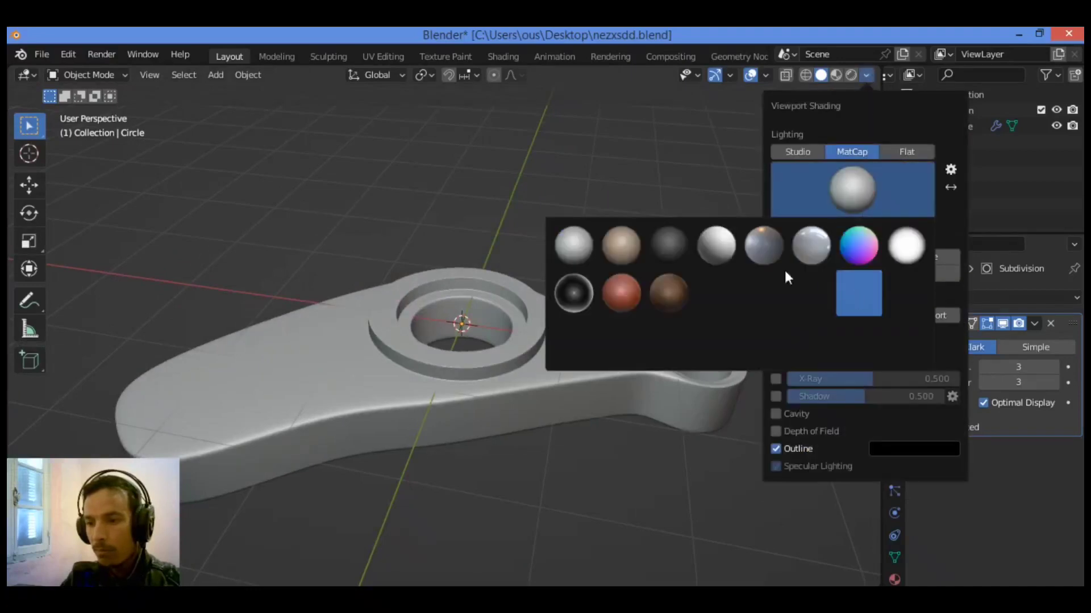
pyautogui.click(621, 293)
pyautogui.moveTo(840, 147); pyautogui.dragTo(993, 269)
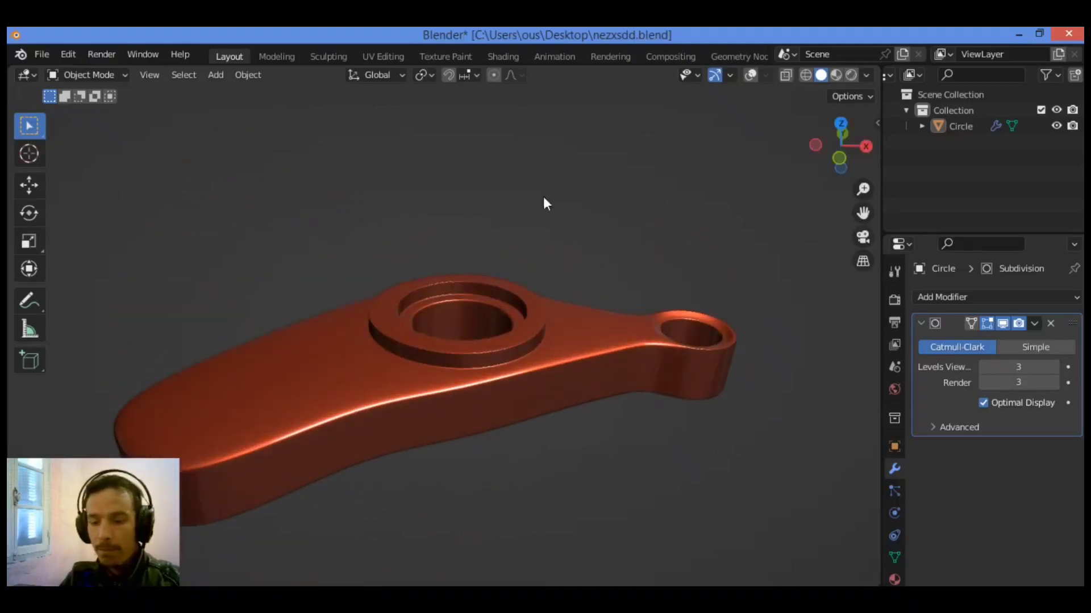
# Show the viewport overlays again and return the viewport lighting to Studio
pyautogui.click(752, 76)
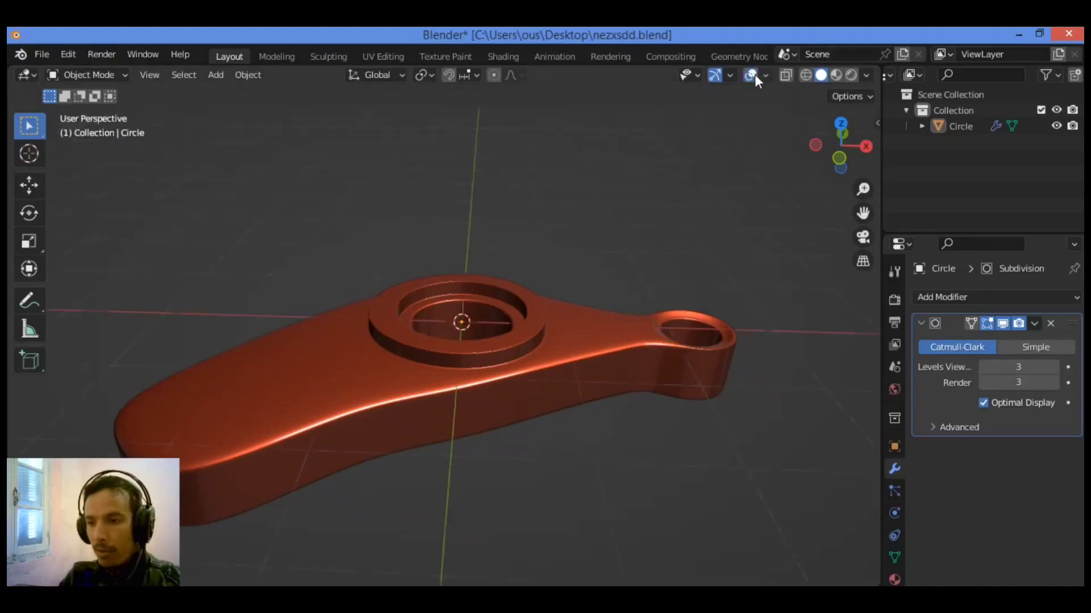
pyautogui.click(865, 75)
pyautogui.click(796, 151)
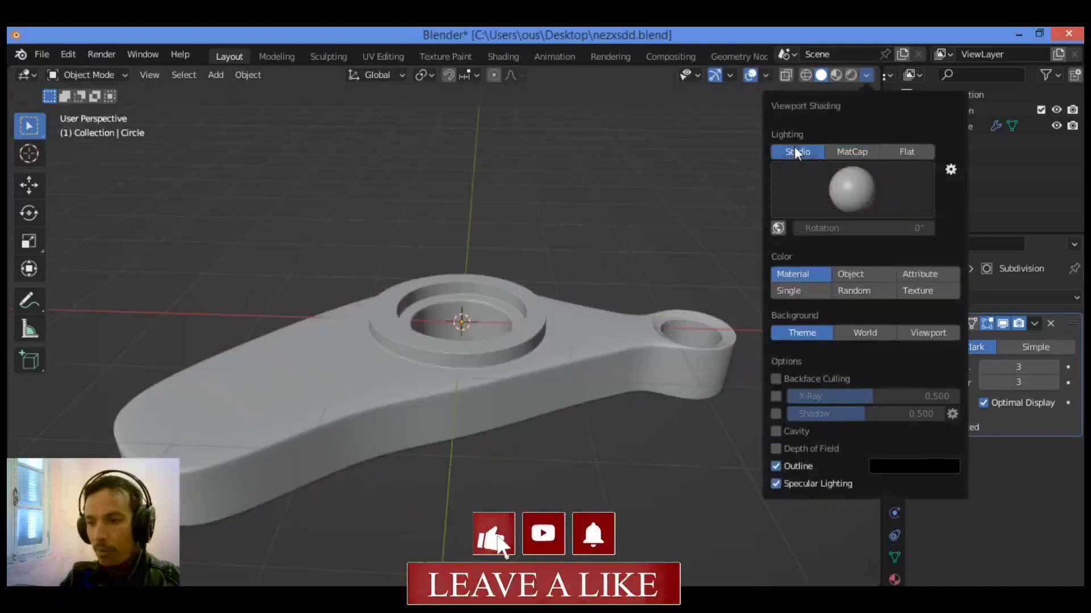
# Hide the part's Subdivision modifier in the viewport and deselect all of its mesh in Edit Mode
pyautogui.click(415, 322)
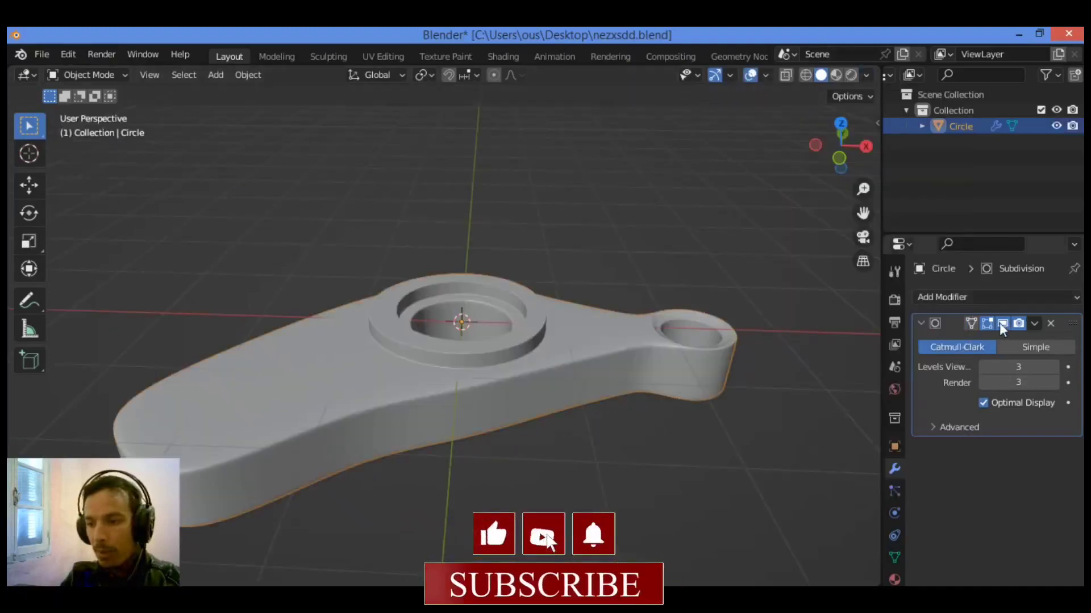
pyautogui.click(1002, 325)
pyautogui.press('Tab')
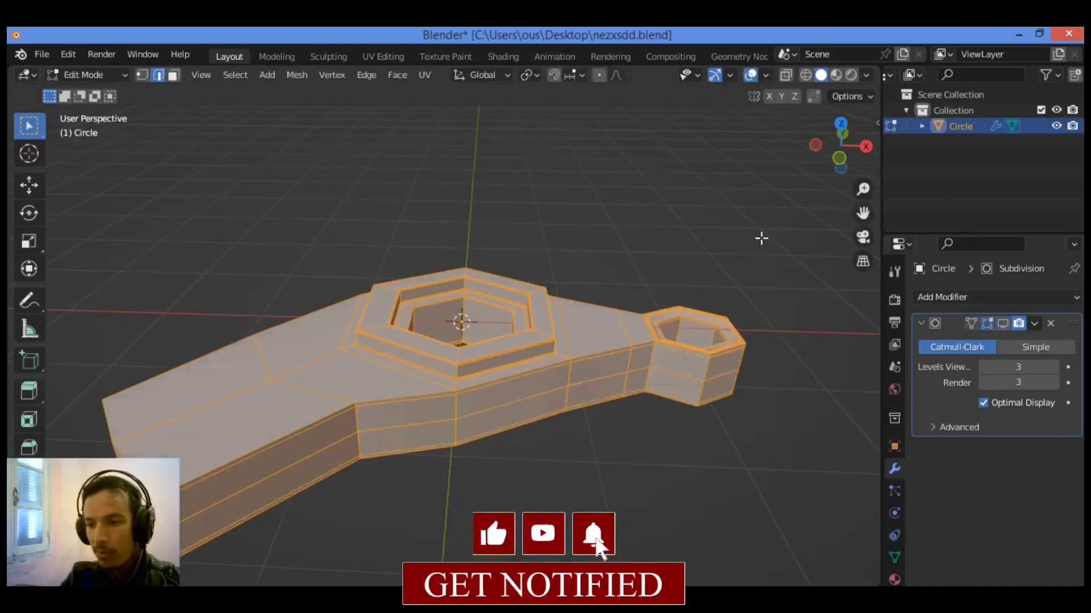
pyautogui.click(709, 245)
pyautogui.moveTo(862, 214); pyautogui.dragTo(1066, 143)
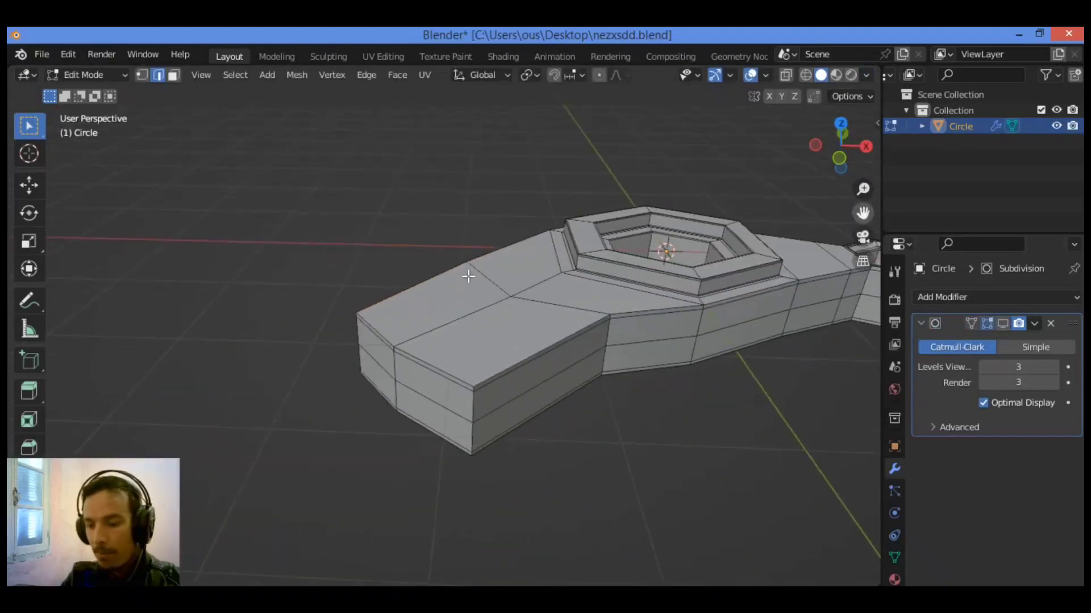
pyautogui.press('KP_7')
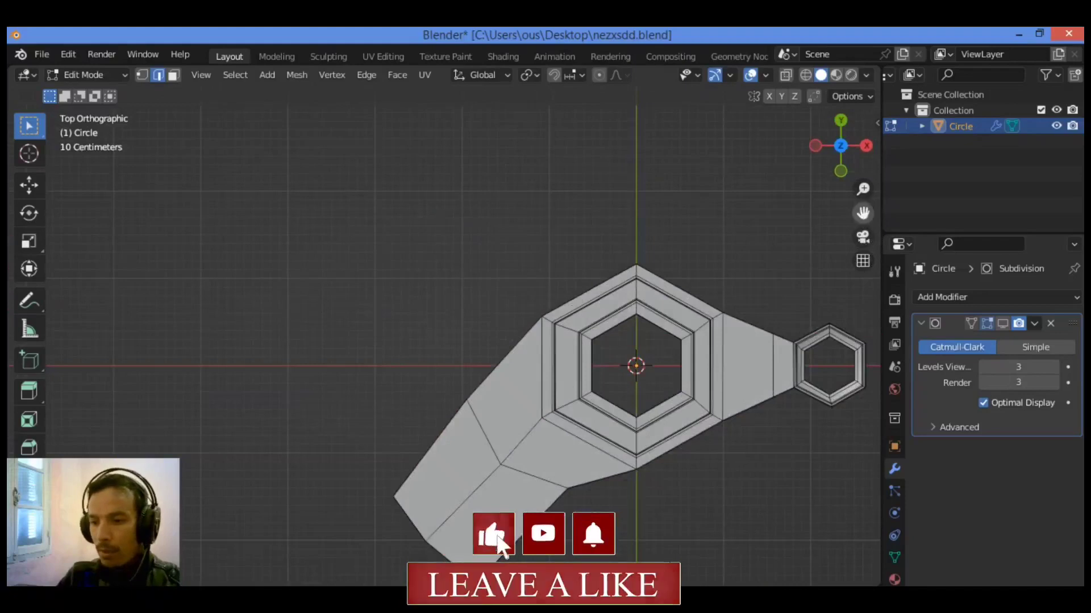
pyautogui.moveTo(863, 213); pyautogui.dragTo(754, 46)
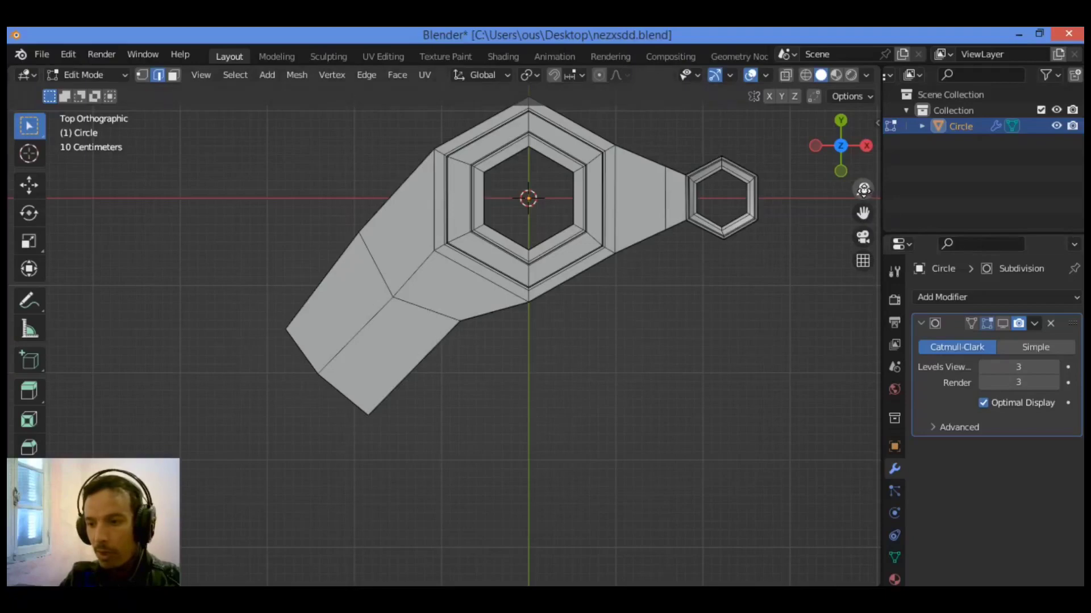
pyautogui.moveTo(863, 212); pyautogui.dragTo(898, 257)
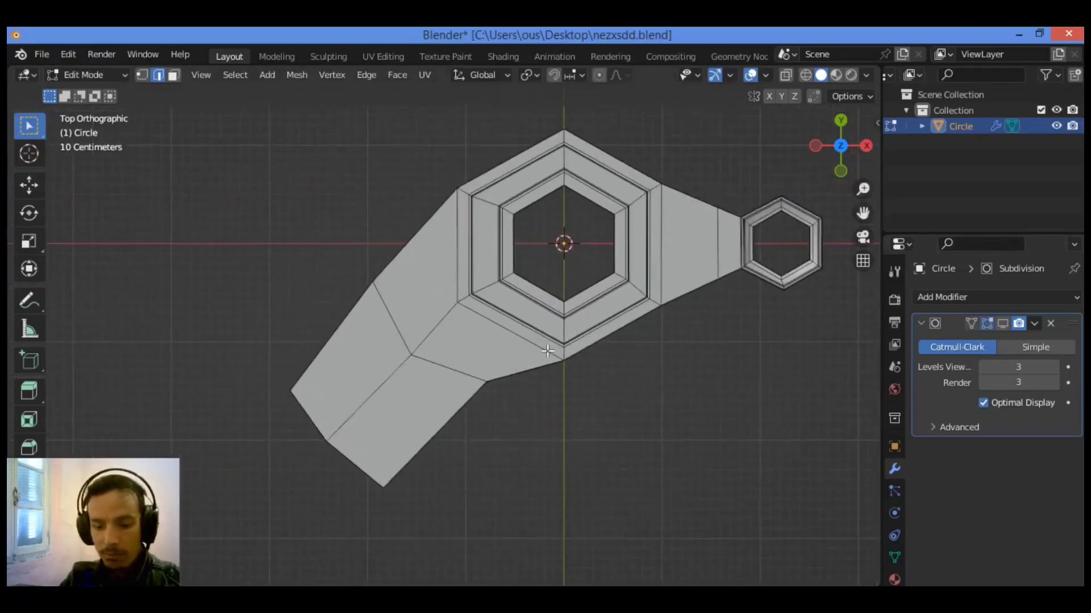
pyautogui.moveTo(548, 351); pyautogui.dragTo(232, 323, button='middle')
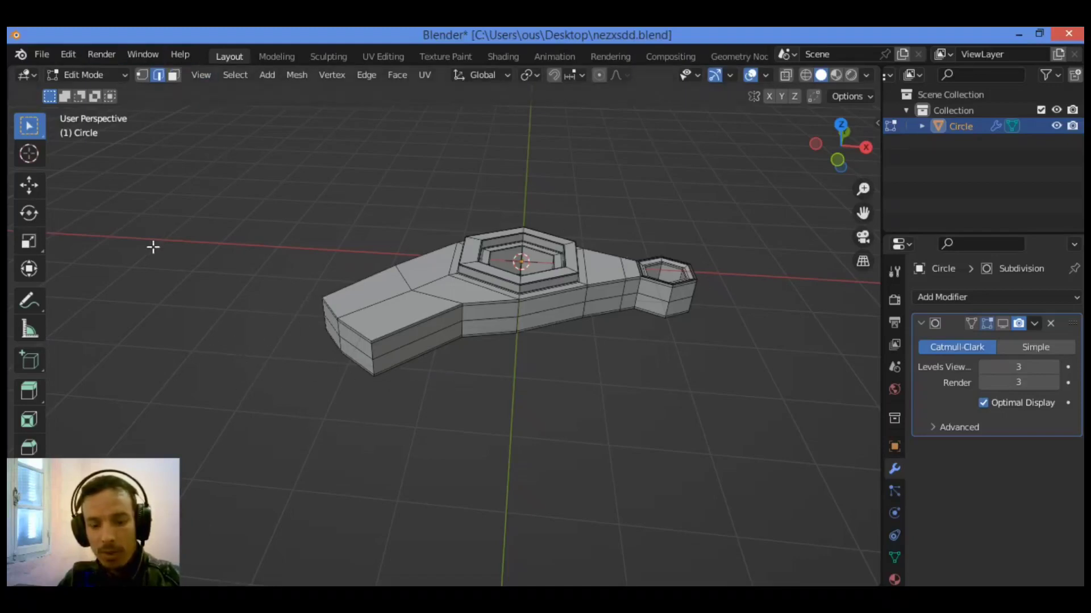
pyautogui.hotkey('shift', 'a')
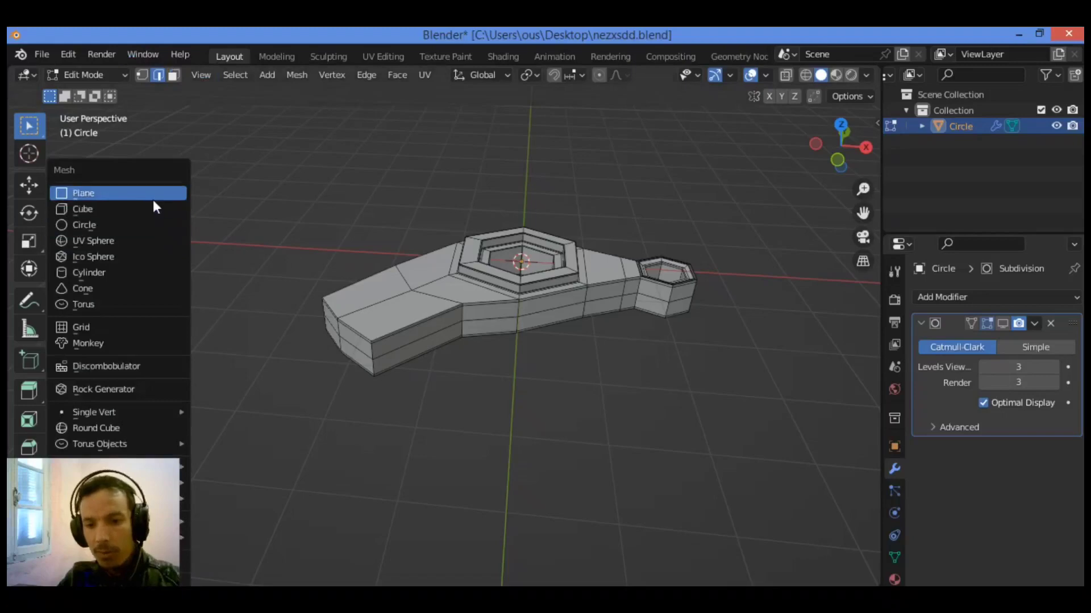
# Sketch a horizontal cylinder joined to the wide free end of the arm with the Annotate tool
pyautogui.click(29, 300)
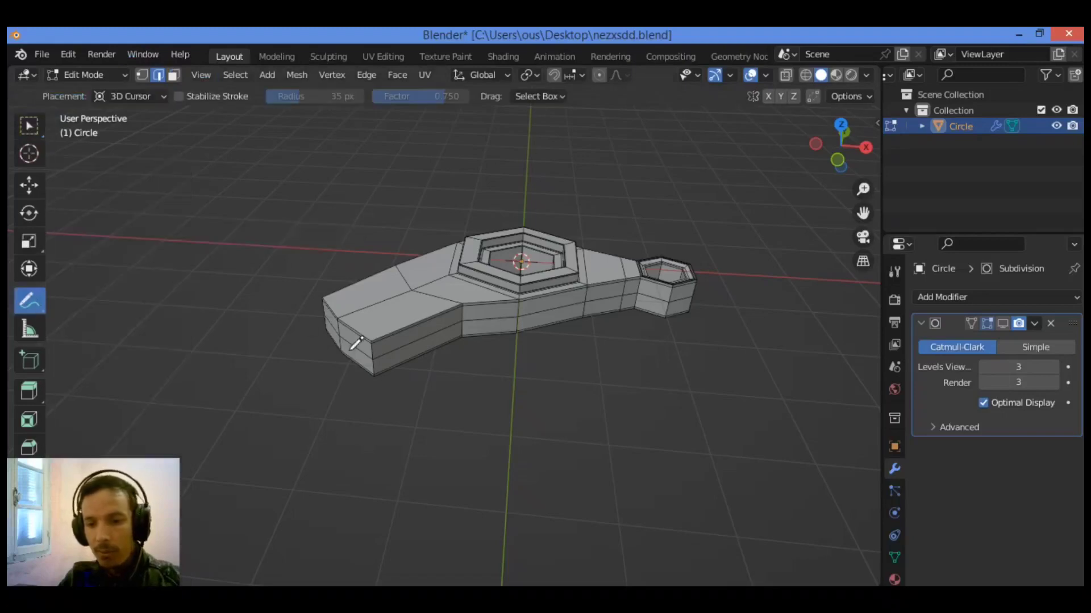
pyautogui.click(342, 319)
pyautogui.moveTo(313, 330)
pyautogui.mouseDown()
pyautogui.moveTo(336, 362)
pyautogui.moveTo(339, 399)
pyautogui.mouseUp()
pyautogui.moveTo(339, 361)
pyautogui.mouseDown()
pyautogui.moveTo(280, 308)
pyautogui.moveTo(324, 297)
pyautogui.mouseUp()
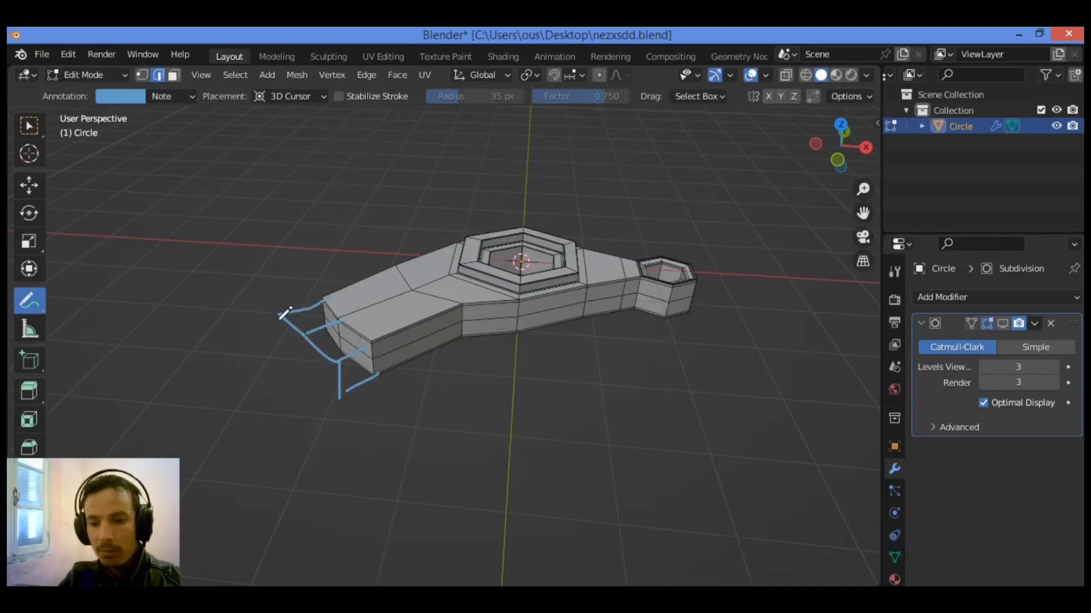
pyautogui.moveTo(277, 356)
pyautogui.mouseDown()
pyautogui.moveTo(256, 385)
pyautogui.moveTo(317, 421)
pyautogui.moveTo(326, 376)
pyautogui.moveTo(298, 359)
pyautogui.moveTo(350, 368)
pyautogui.mouseUp()
pyautogui.moveTo(337, 405); pyautogui.dragTo(305, 412)
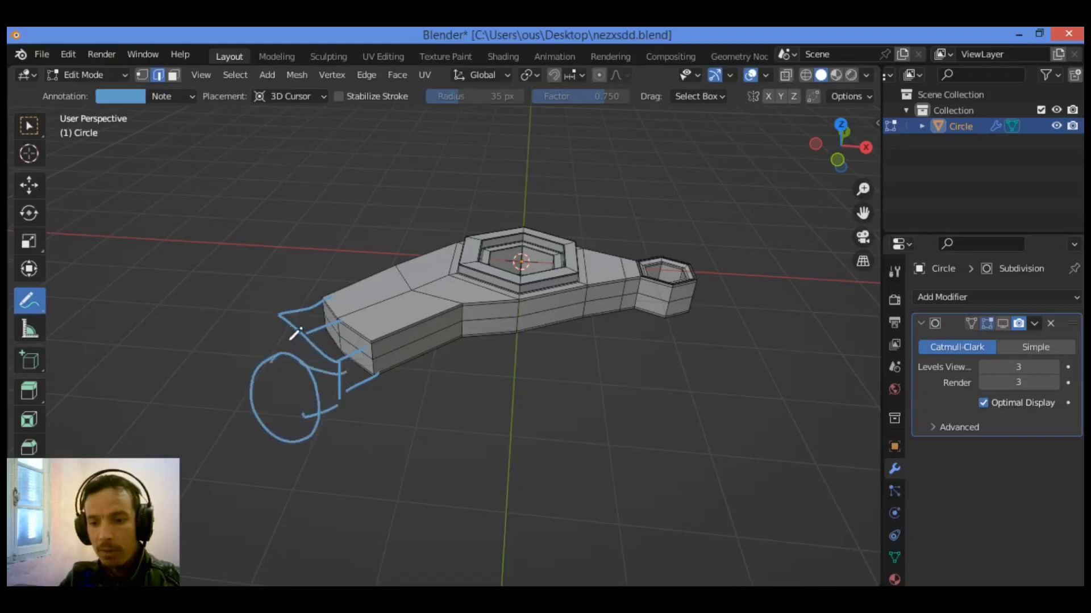
pyautogui.moveTo(281, 315)
pyautogui.mouseDown()
pyautogui.moveTo(238, 327)
pyautogui.moveTo(196, 368)
pyautogui.moveTo(279, 433)
pyautogui.moveTo(300, 433)
pyautogui.mouseUp()
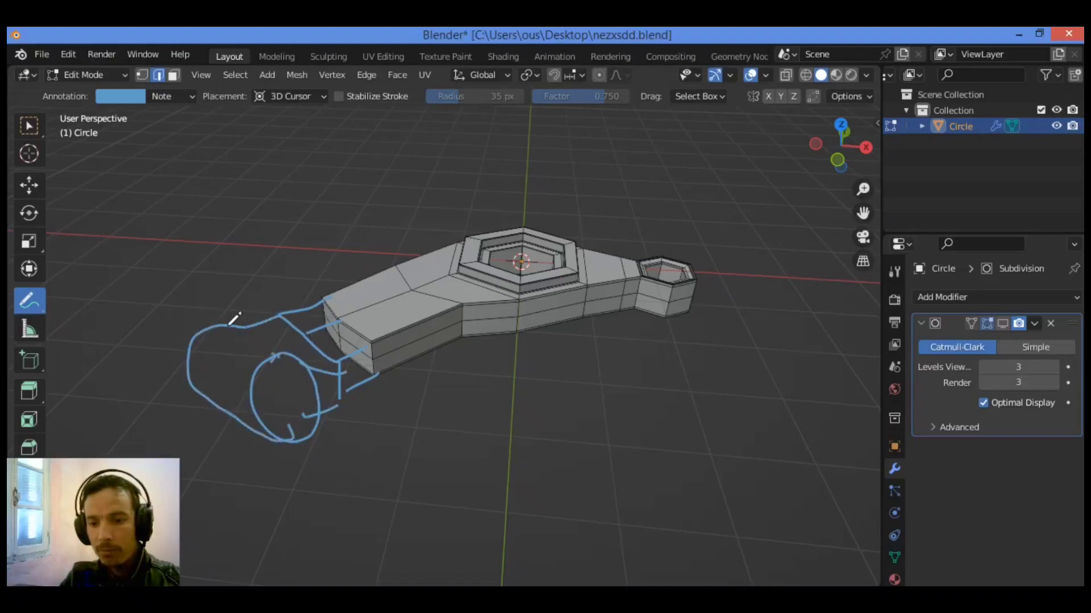
pyautogui.moveTo(229, 329); pyautogui.dragTo(273, 352)
pyautogui.moveTo(196, 344)
pyautogui.mouseDown()
pyautogui.moveTo(250, 378)
pyautogui.moveTo(311, 393)
pyautogui.moveTo(286, 377)
pyautogui.mouseUp()
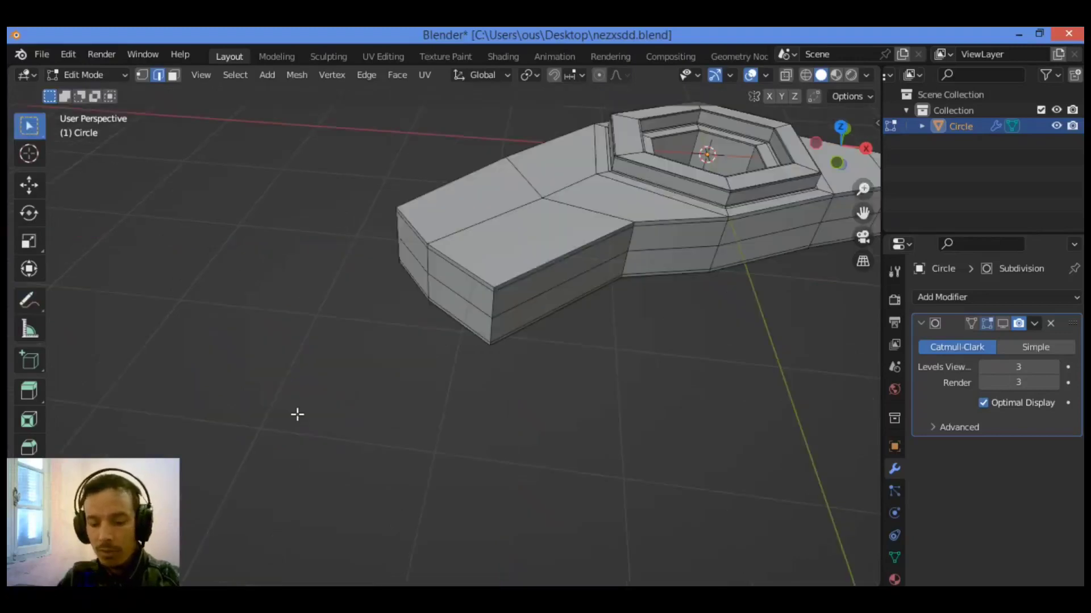
# Add a cylinder to the mesh and rotate it to lie horizontally along the Y axis
pyautogui.hotkey('shift', 'a')
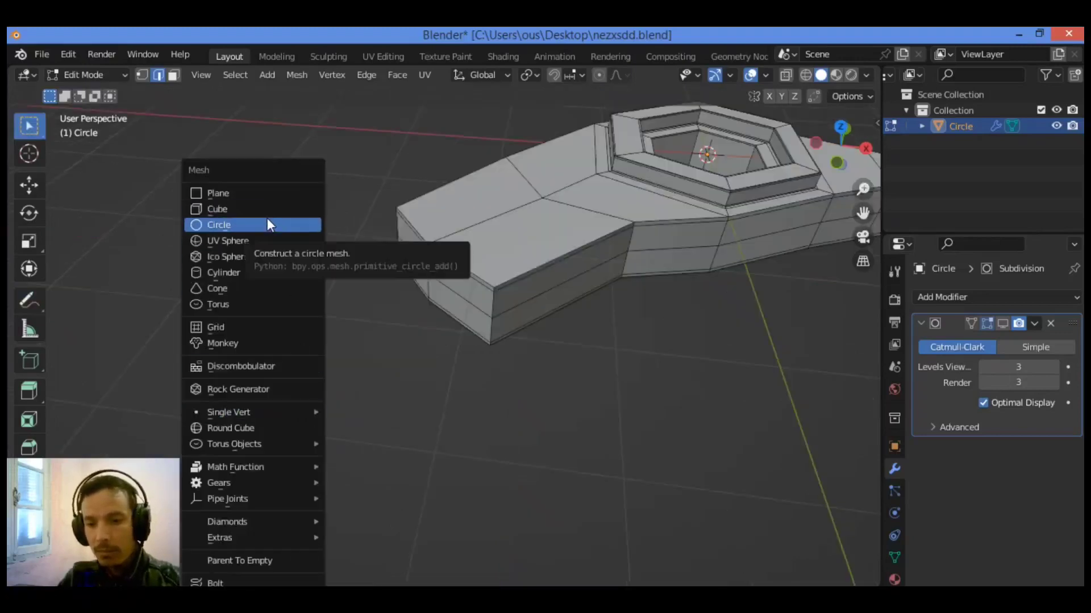
pyautogui.click(266, 271)
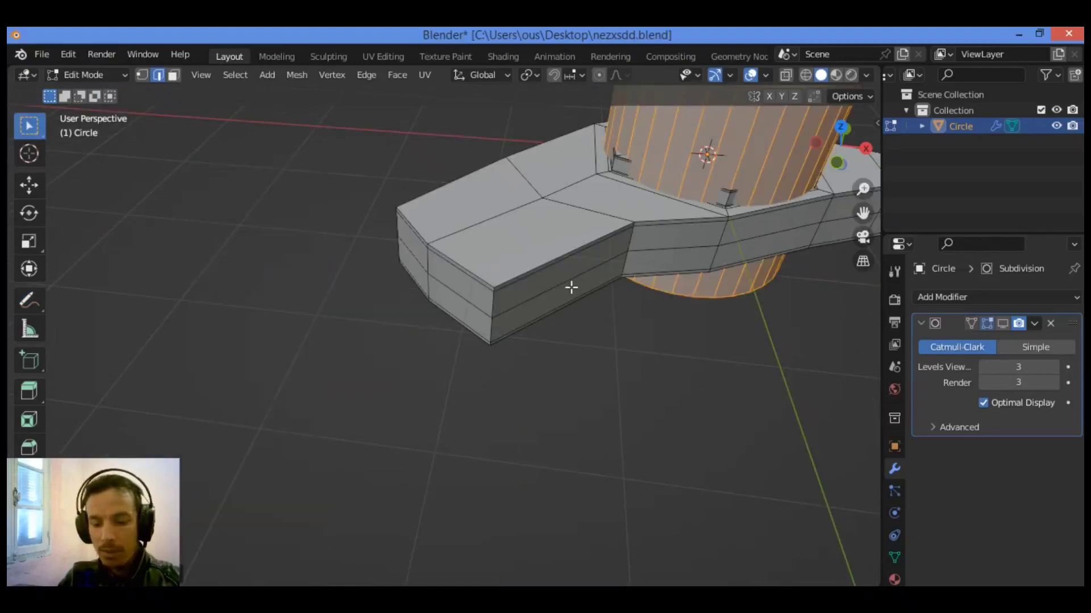
pyautogui.press('r')
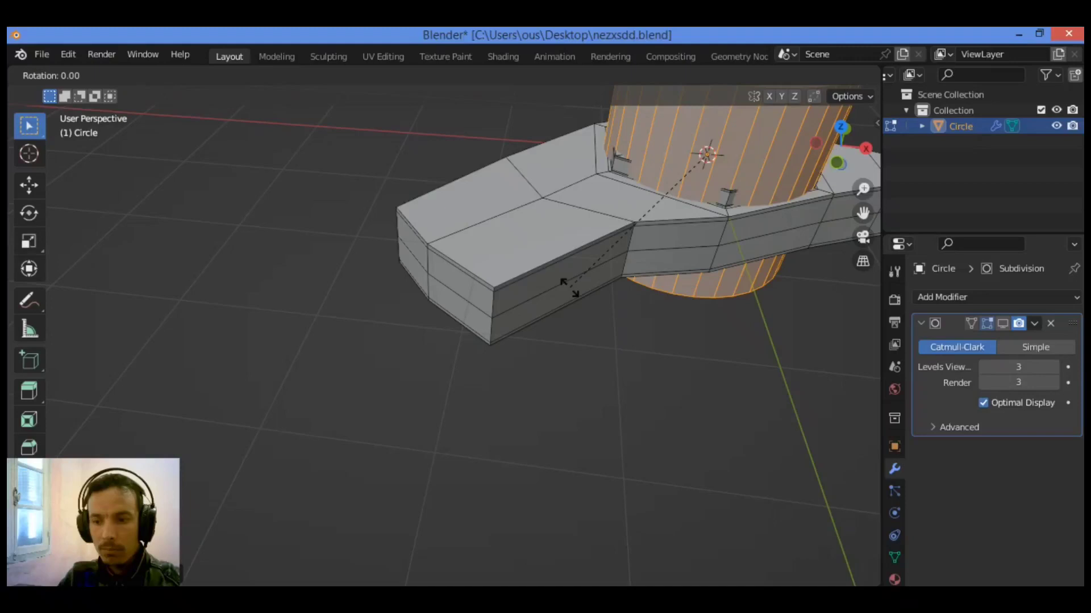
pyautogui.press('Escape')
pyautogui.press('KP_7')
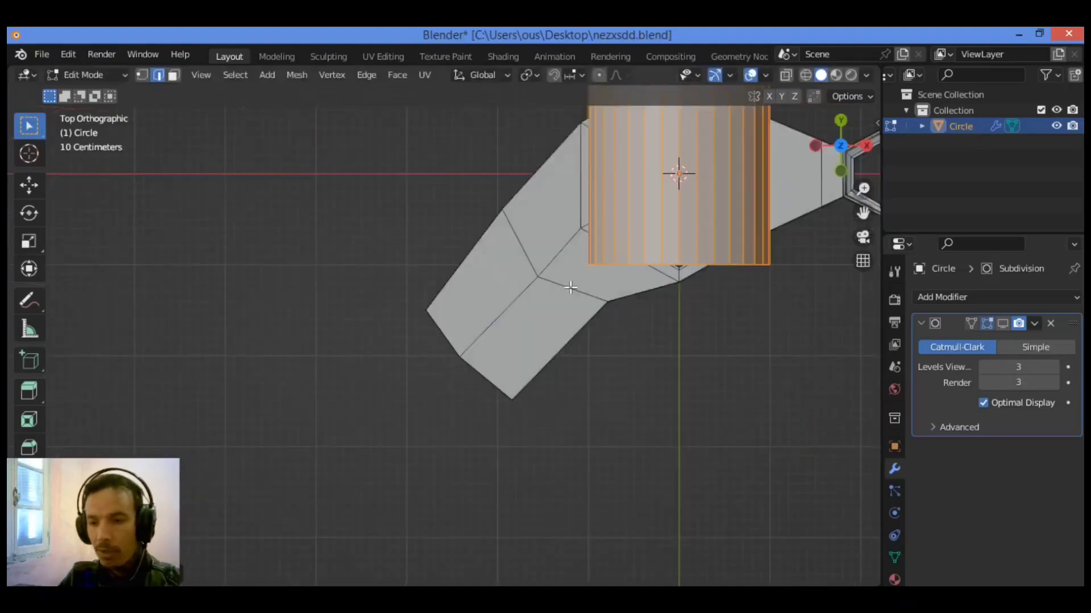
# Move the cylinder to the arm's wide free end and rotate it about Z to align with the angled end face
pyautogui.press('g')
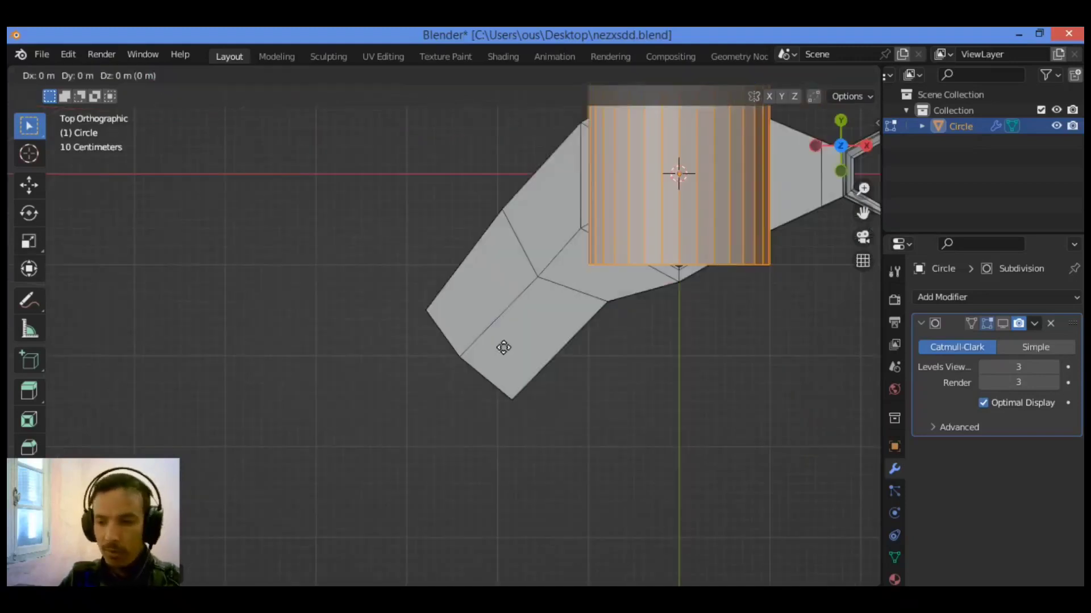
pyautogui.click(313, 482)
pyautogui.press('r')
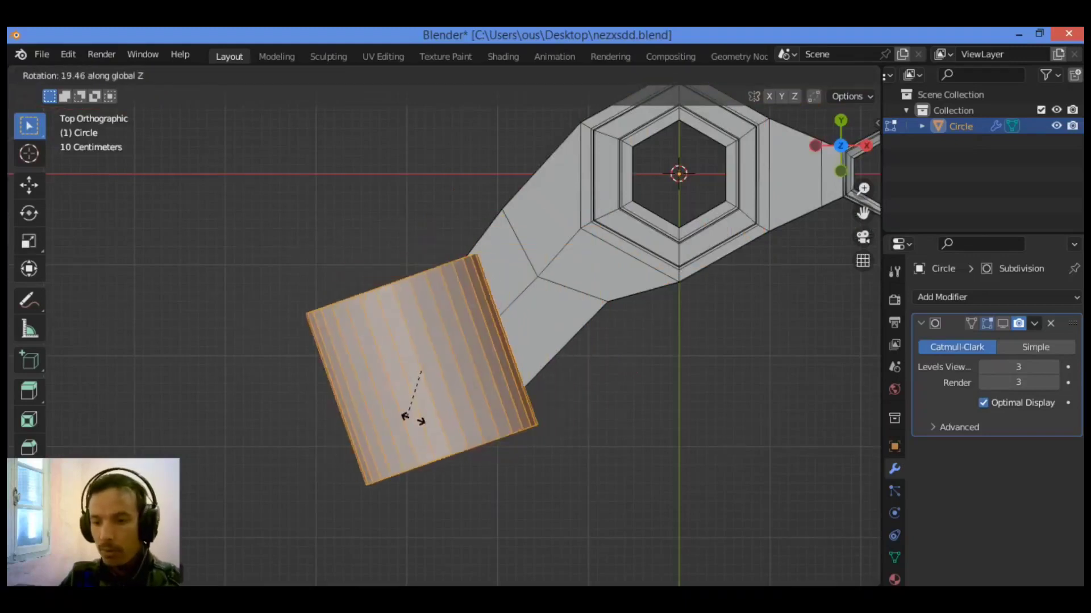
pyautogui.click(428, 423)
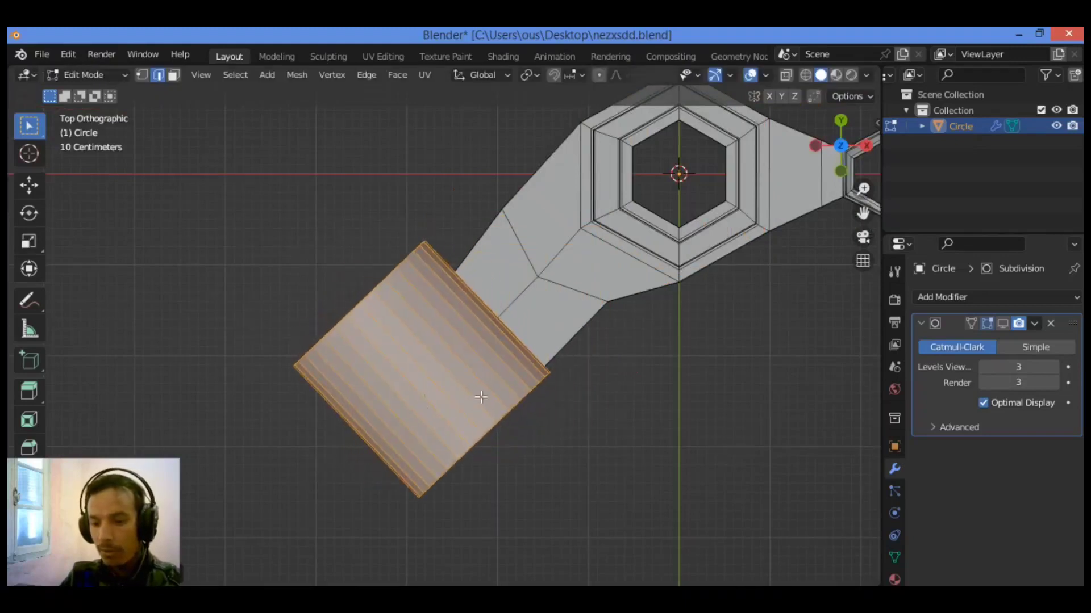
# Move the cylinder just clear of the arm's end face and scale it down uniformly in top view
pyautogui.press('g')
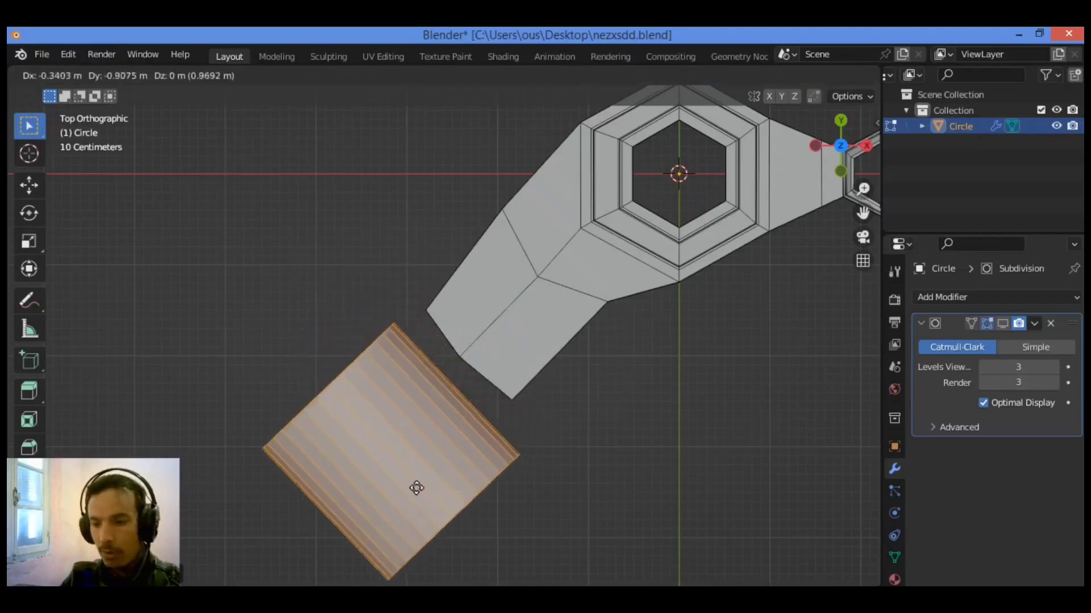
pyautogui.click(448, 445)
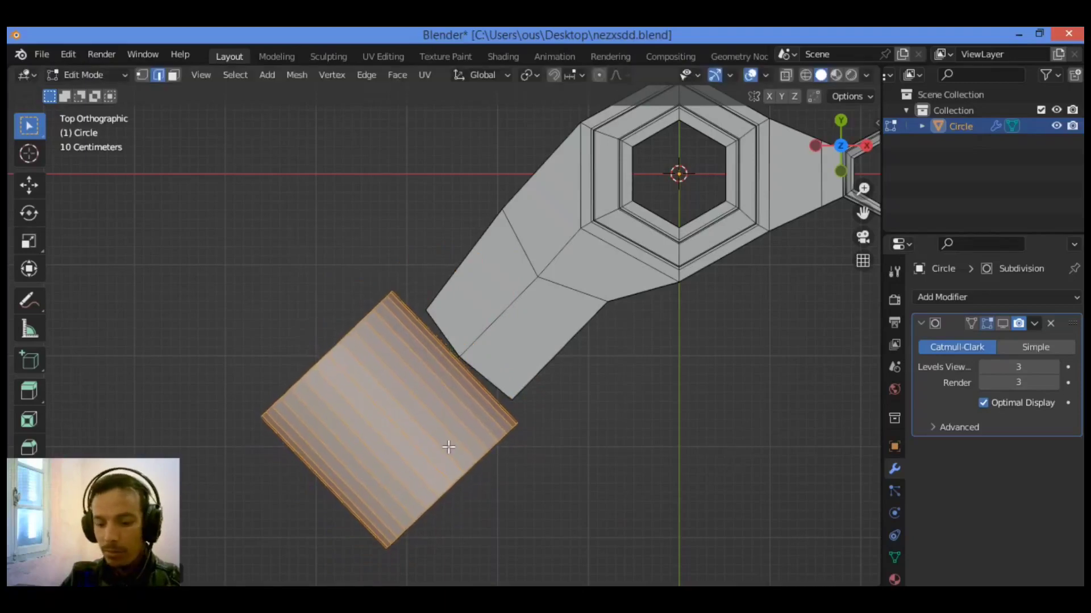
pyautogui.press('s')
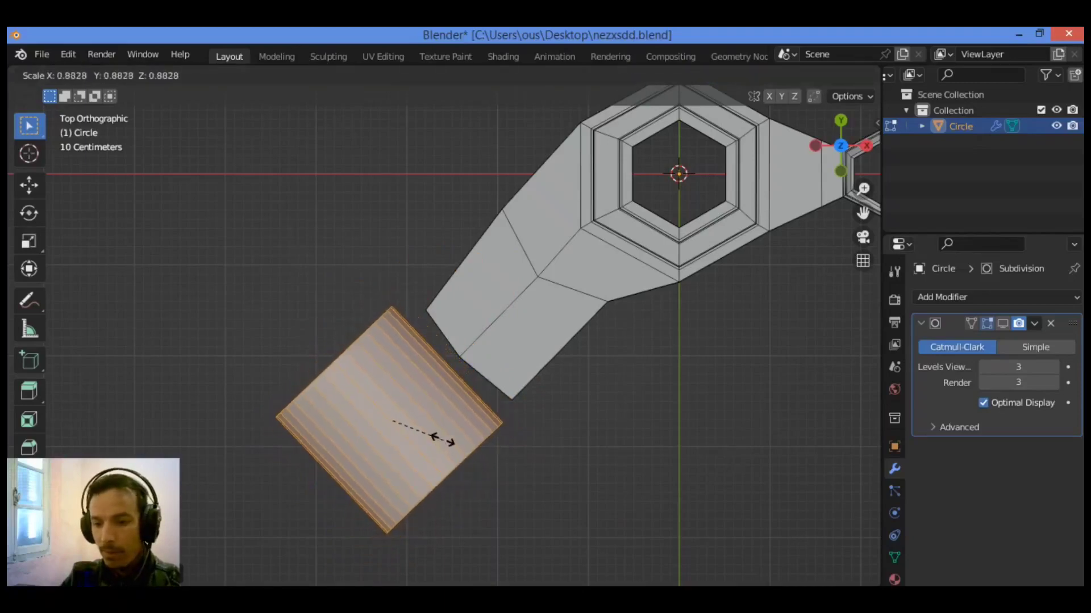
pyautogui.click(436, 424)
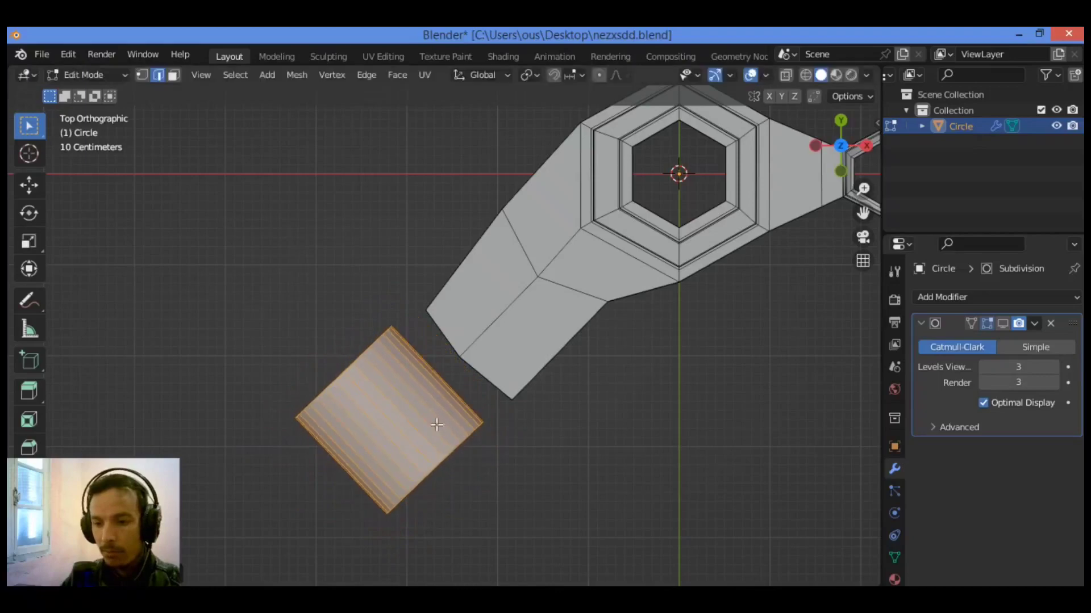
# Move the cylinder up against the arm's angled end face in top view and scale it down uniformly to about 0.95
pyautogui.press('g')
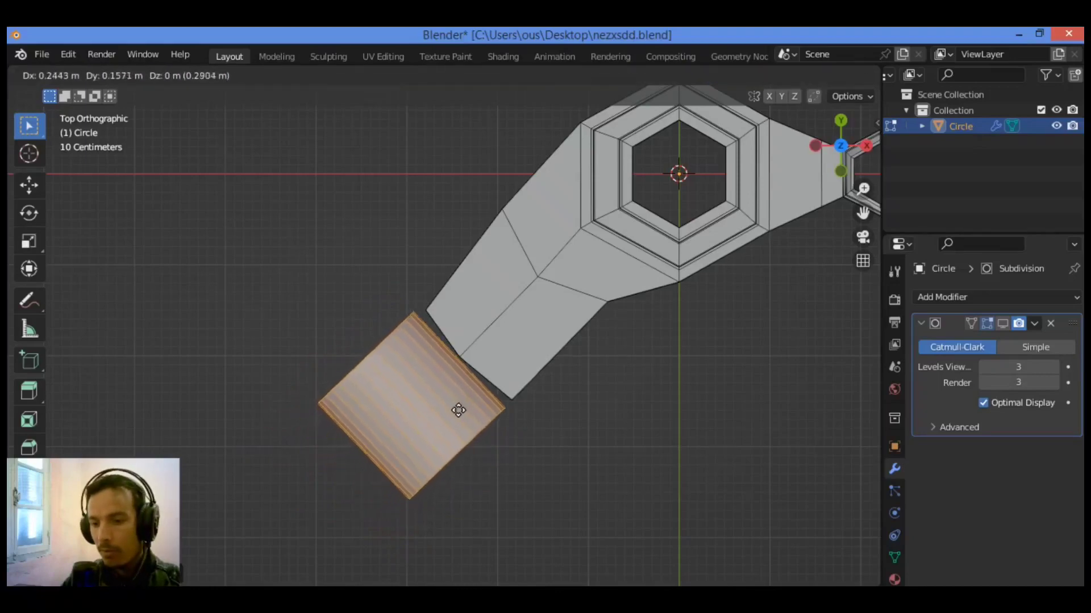
pyautogui.click(460, 413)
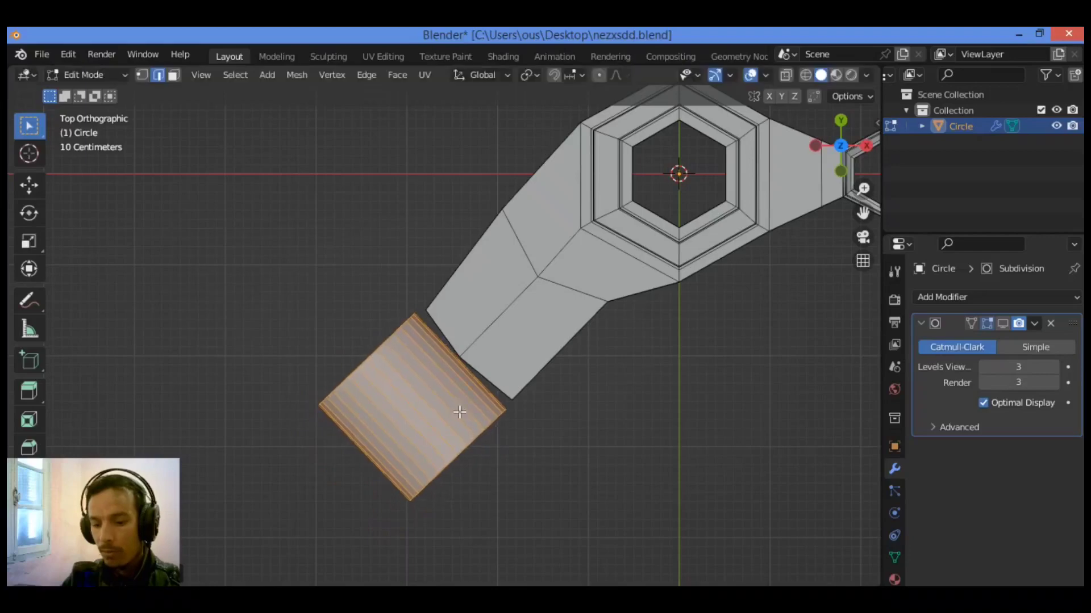
pyautogui.press('s')
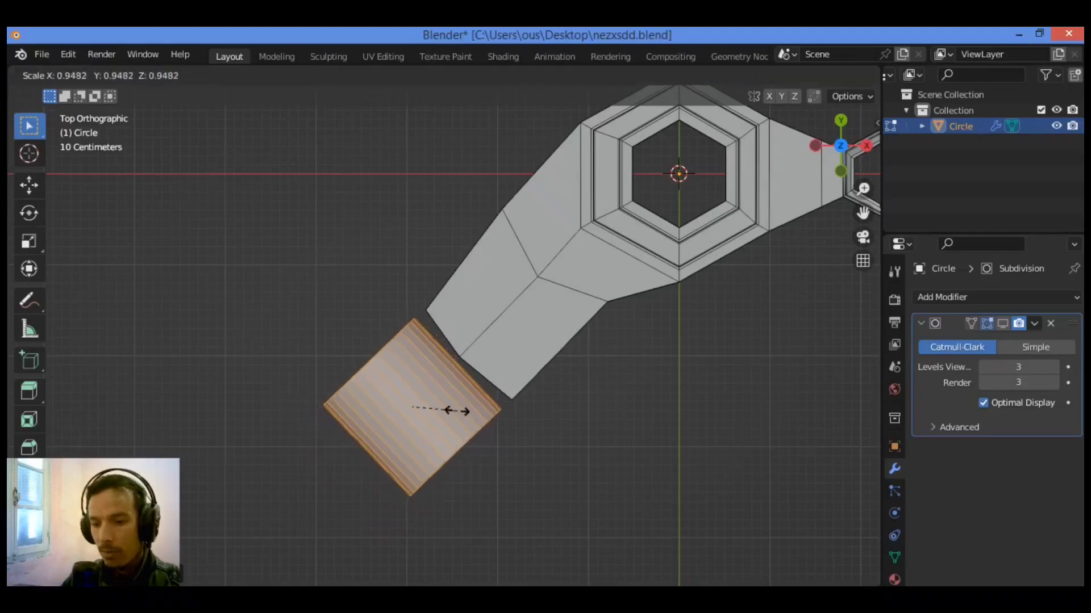
pyautogui.click(456, 411)
pyautogui.press('g')
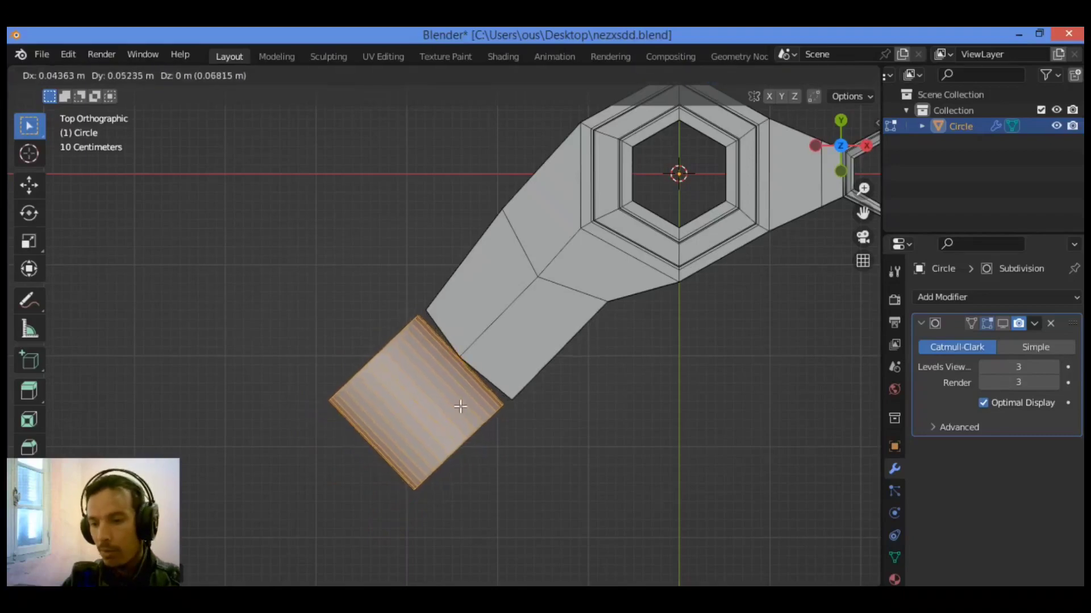
pyautogui.click(460, 406)
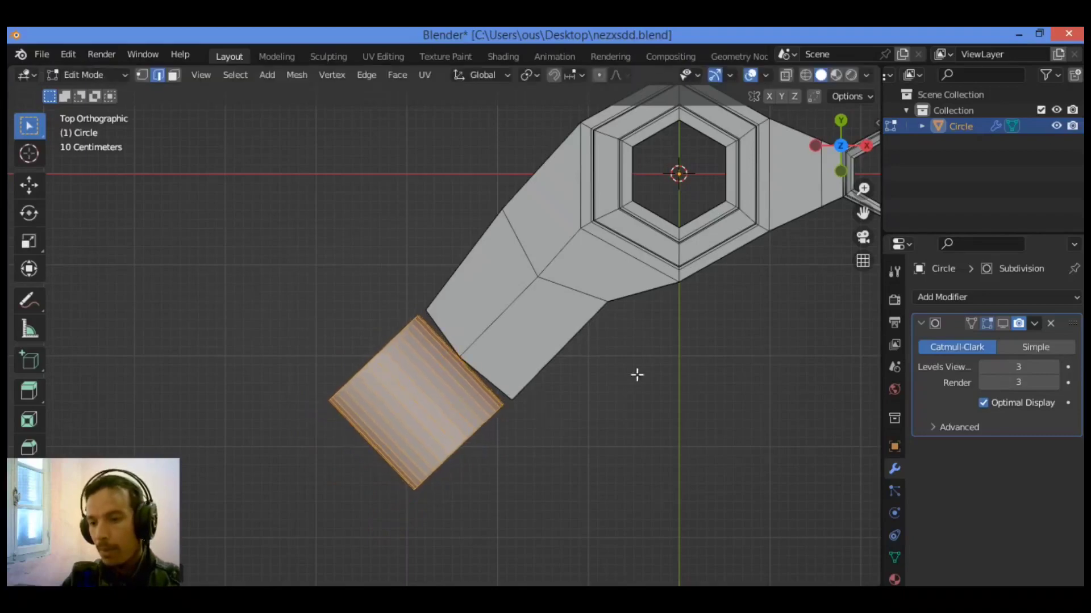
# Lower the cylinder about 0.22 m along global Z in front view to centre it on the arm's thickness
pyautogui.moveTo(847, 148); pyautogui.dragTo(846, 222)
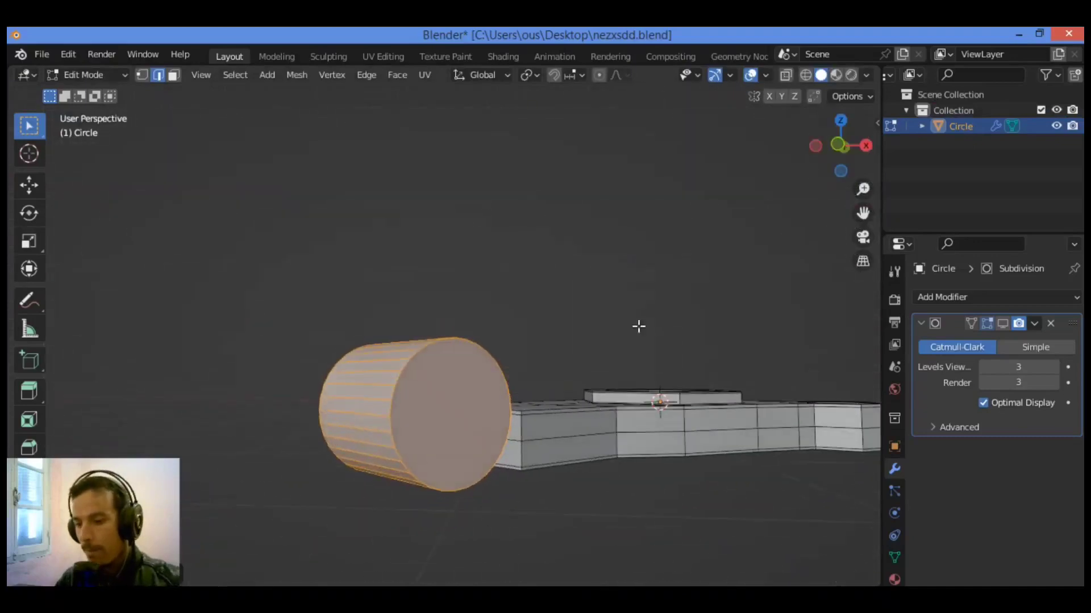
pyautogui.press('KP_1')
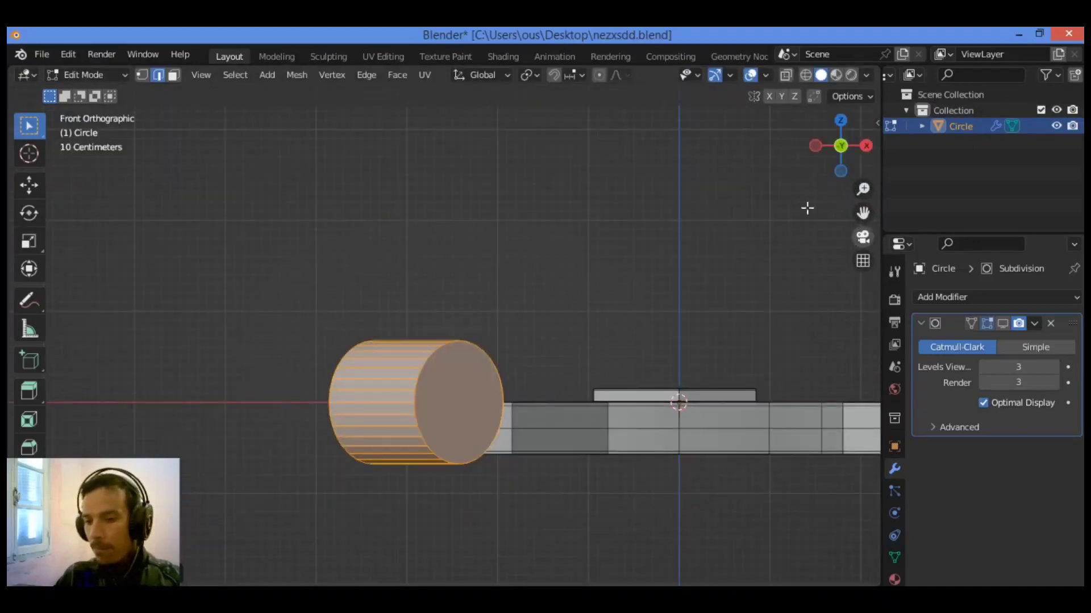
pyautogui.press('g')
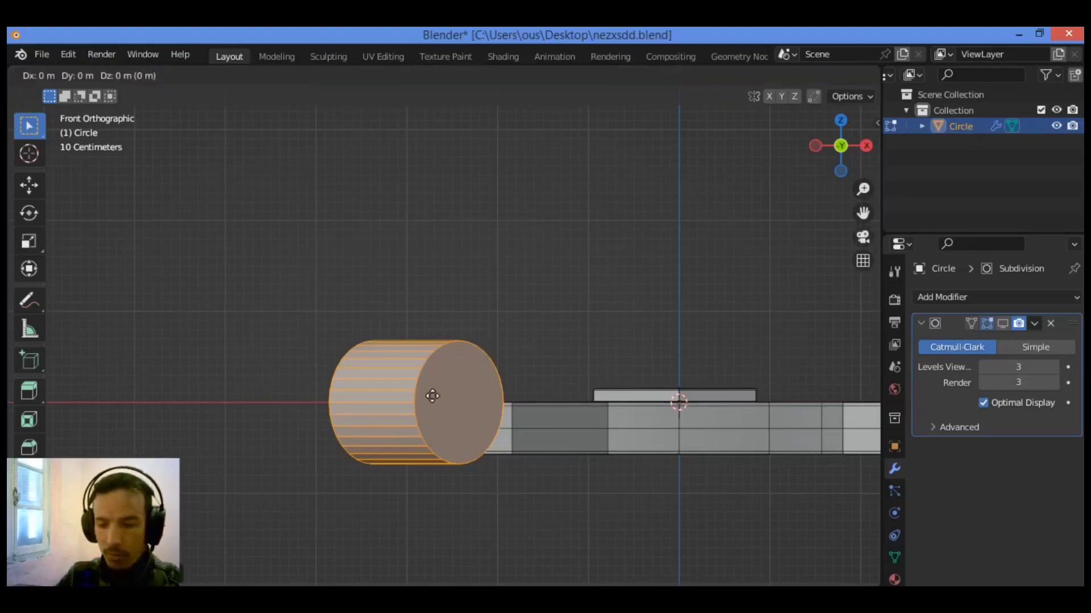
pyautogui.press('z')
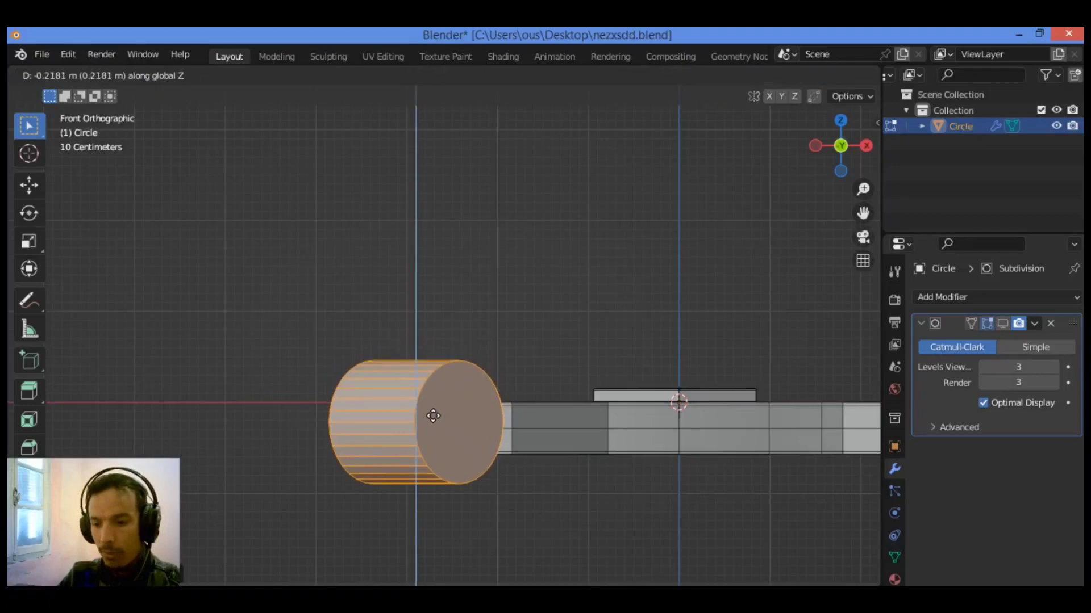
pyautogui.click(433, 415)
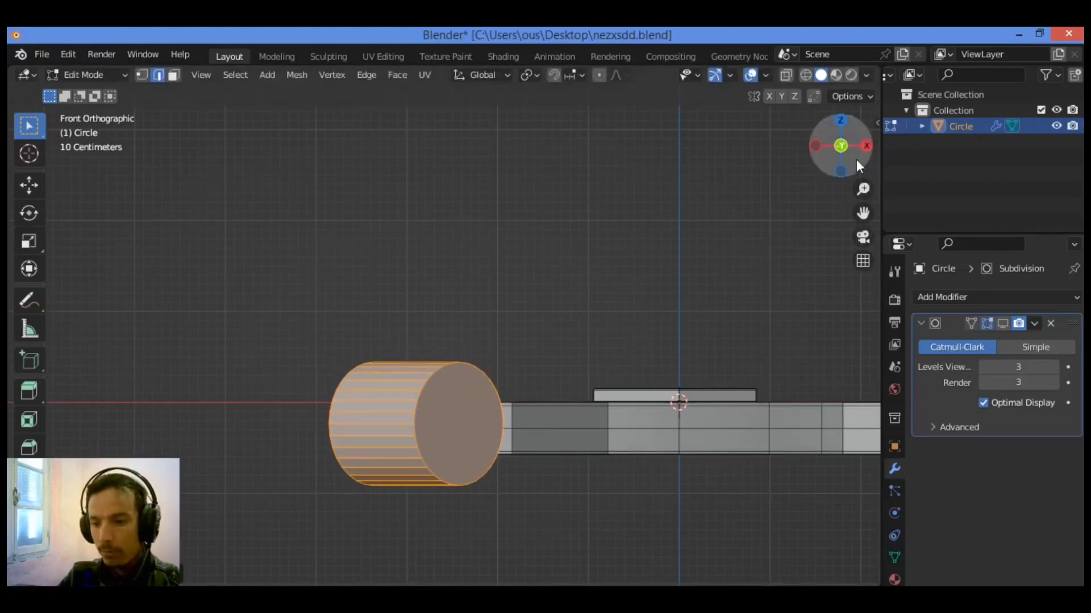
# Save the Blender file and deselect all of the mesh geometry
pyautogui.moveTo(857, 159); pyautogui.dragTo(760, 196)
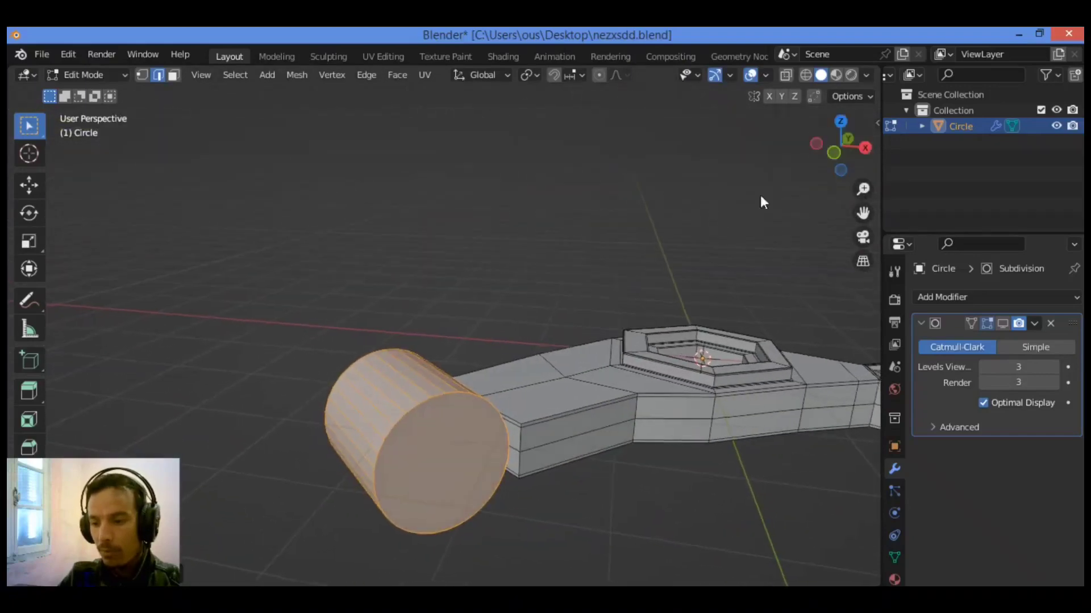
pyautogui.hotkey('ctrl', 's')
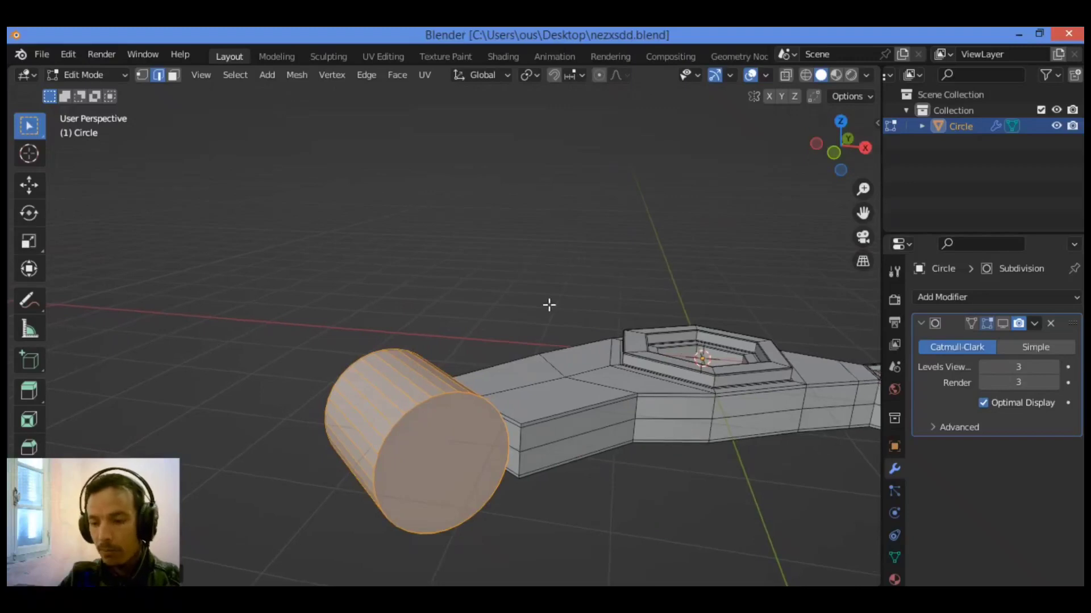
pyautogui.hotkey('alt', 'a')
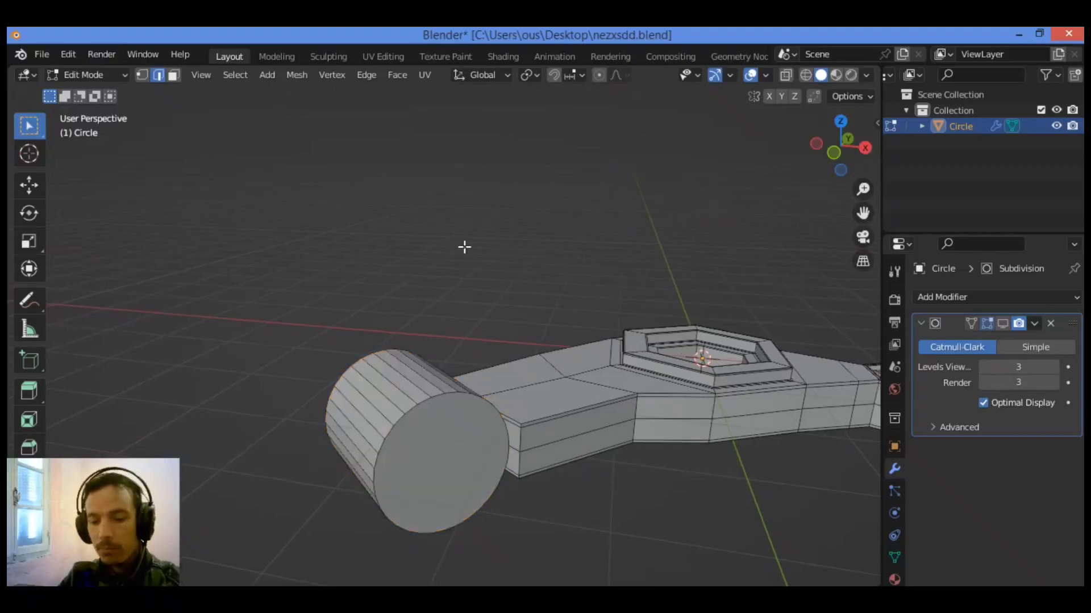